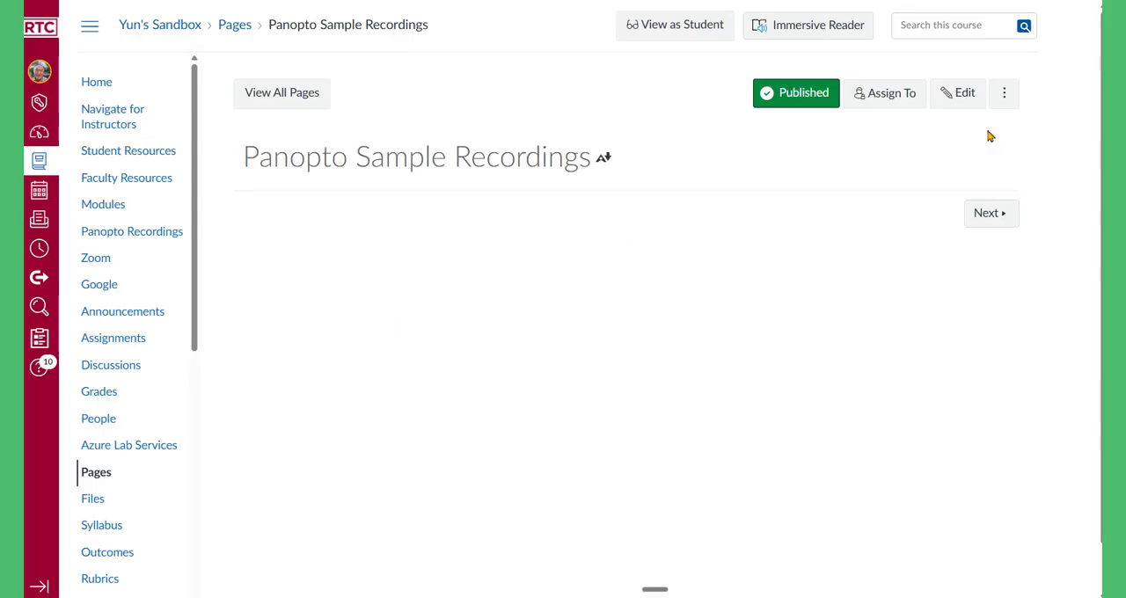
Step: Start editing the Panopto Sample Recordings page and open the Panopto Recordings app for its empty body, closing the DesignPLUS sidebar
left_click(967, 102)
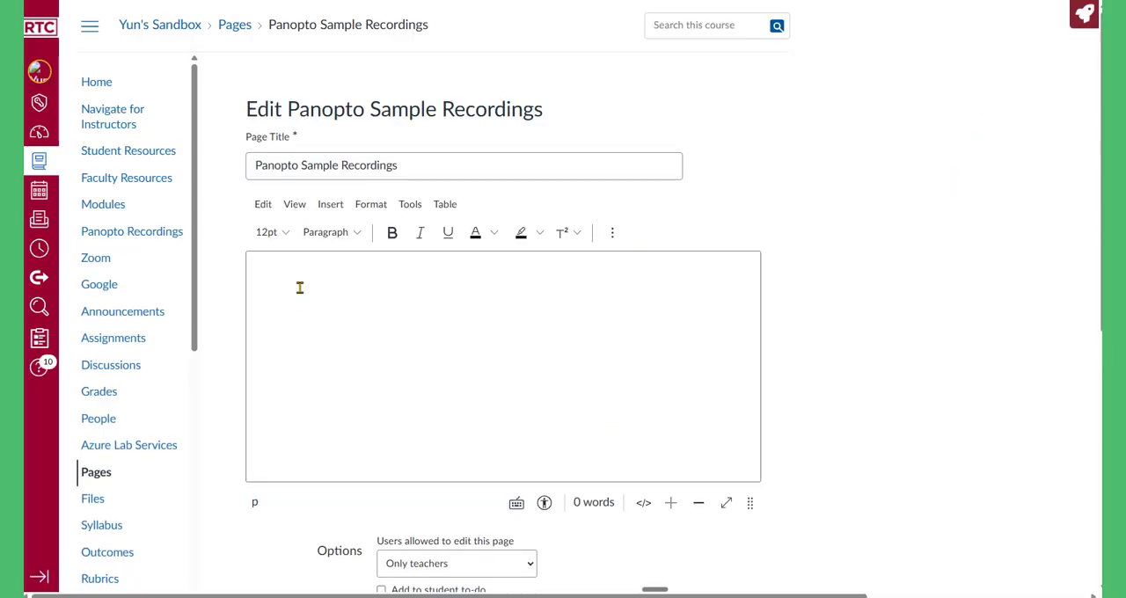
left_click(300, 288)
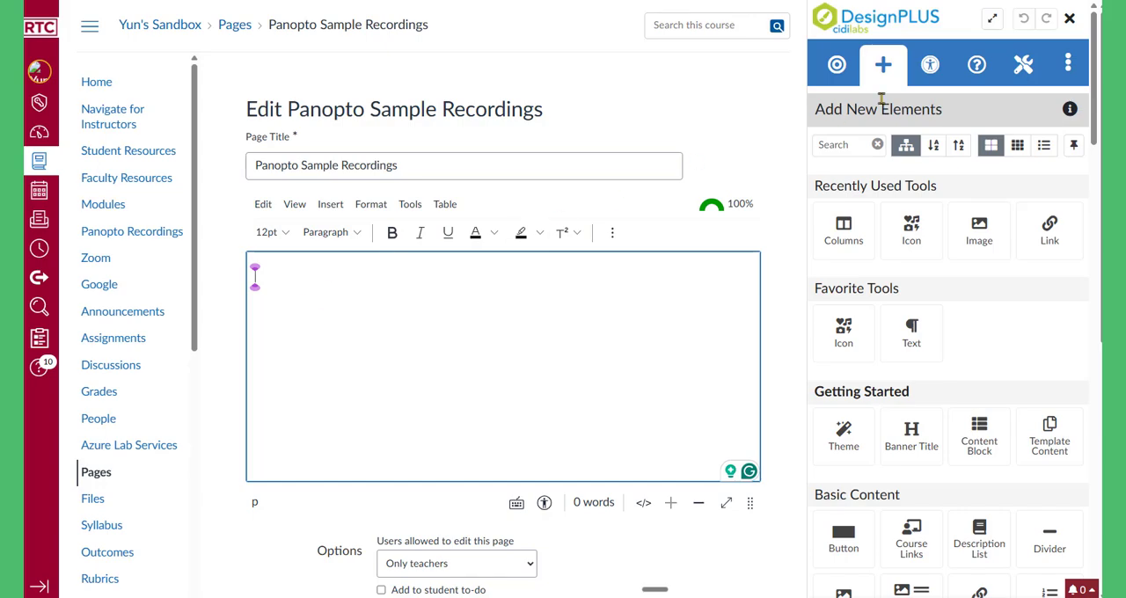
left_click(1072, 21)
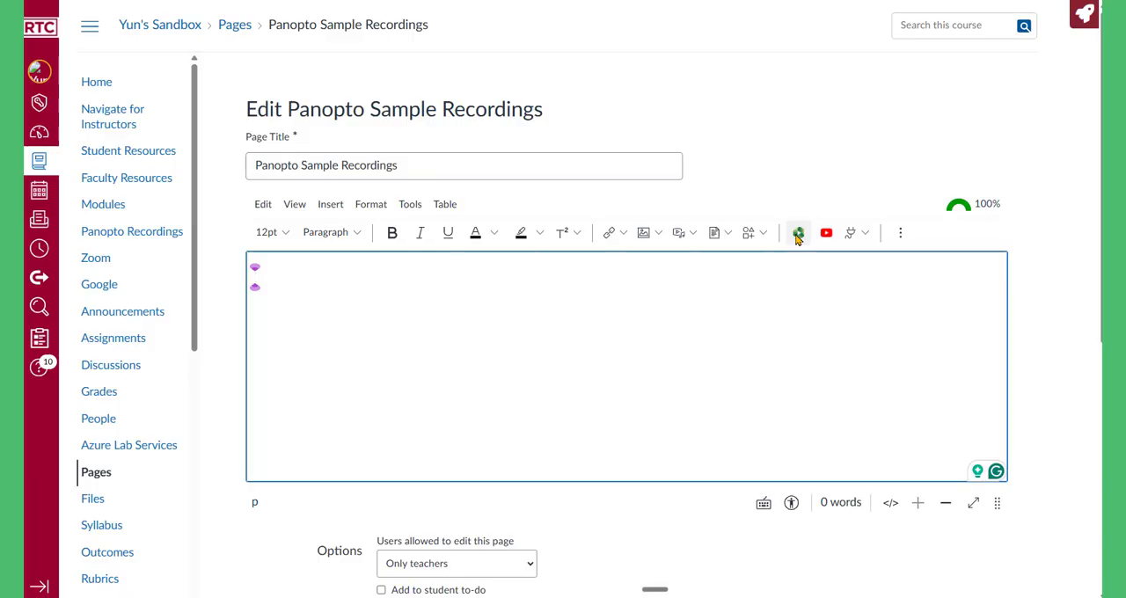
left_click(794, 234)
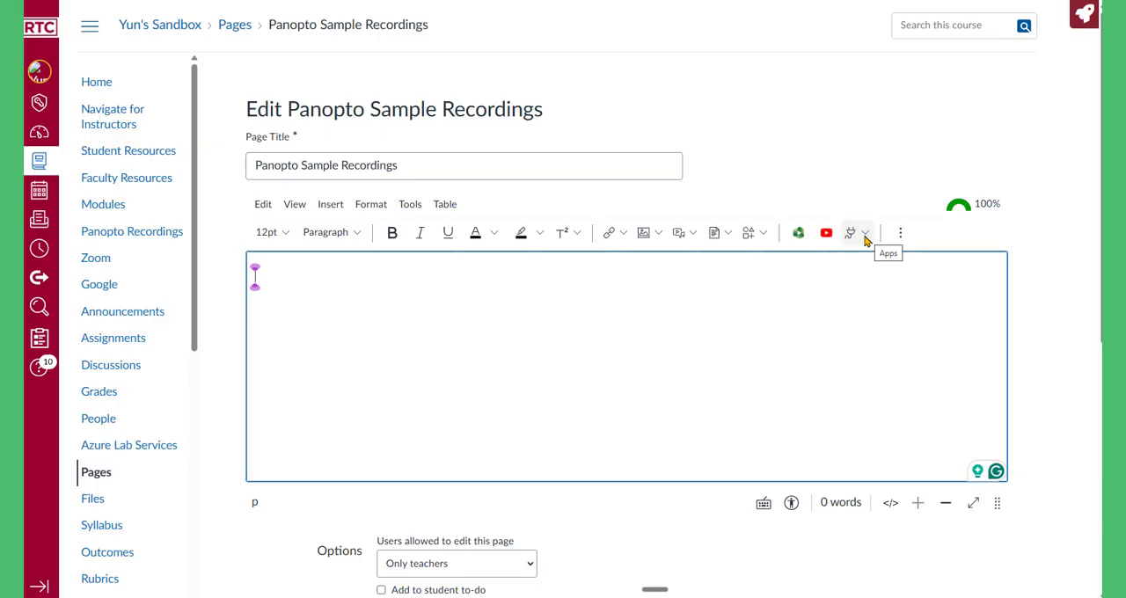
left_click(866, 234)
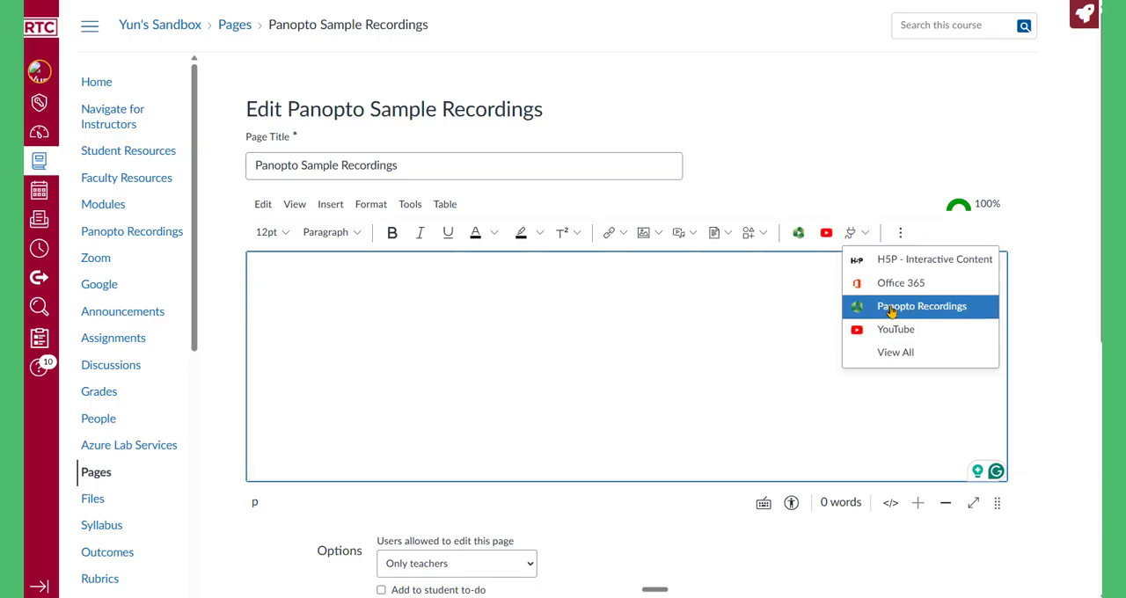
left_click(891, 312)
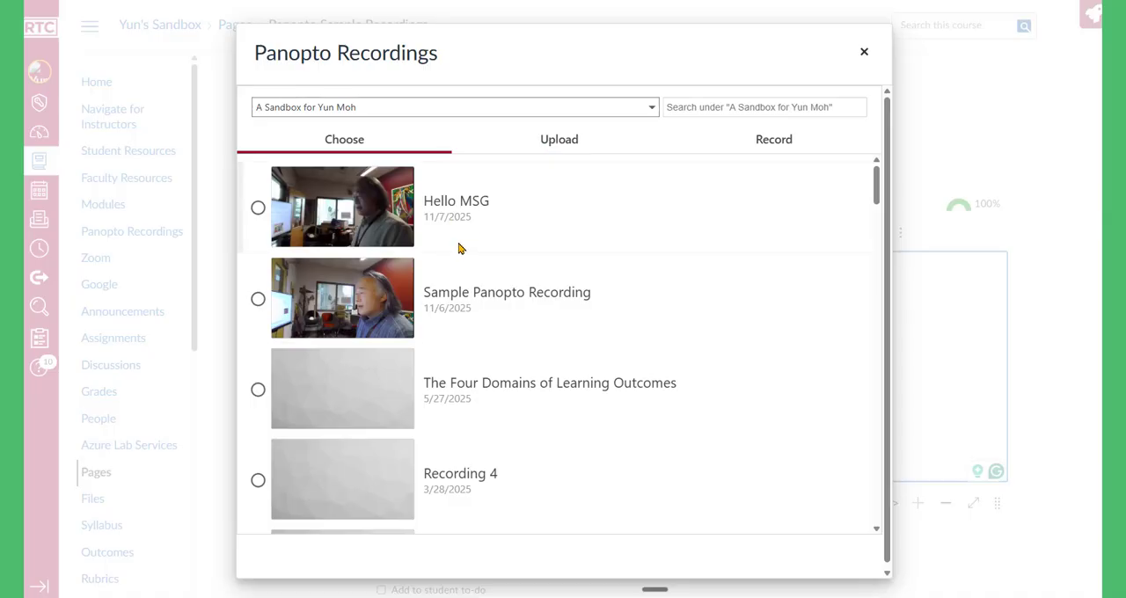
Step: Choose to record a new Panopto video and launch the browser-based Capture recorder
left_click(561, 143)
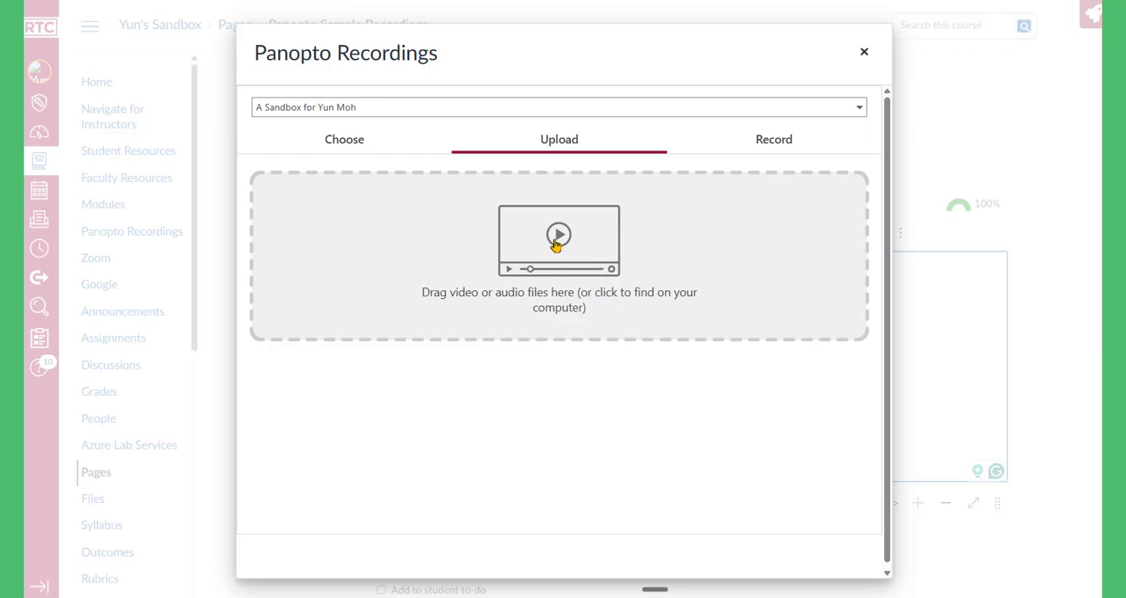
left_click(773, 143)
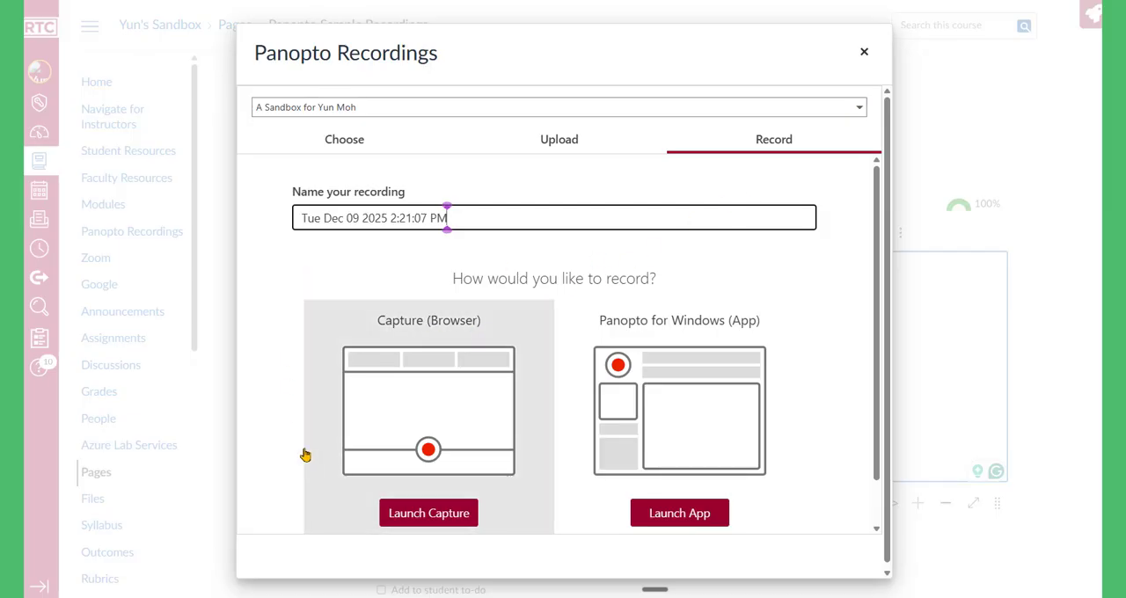
scroll(423, 472, "down", 1)
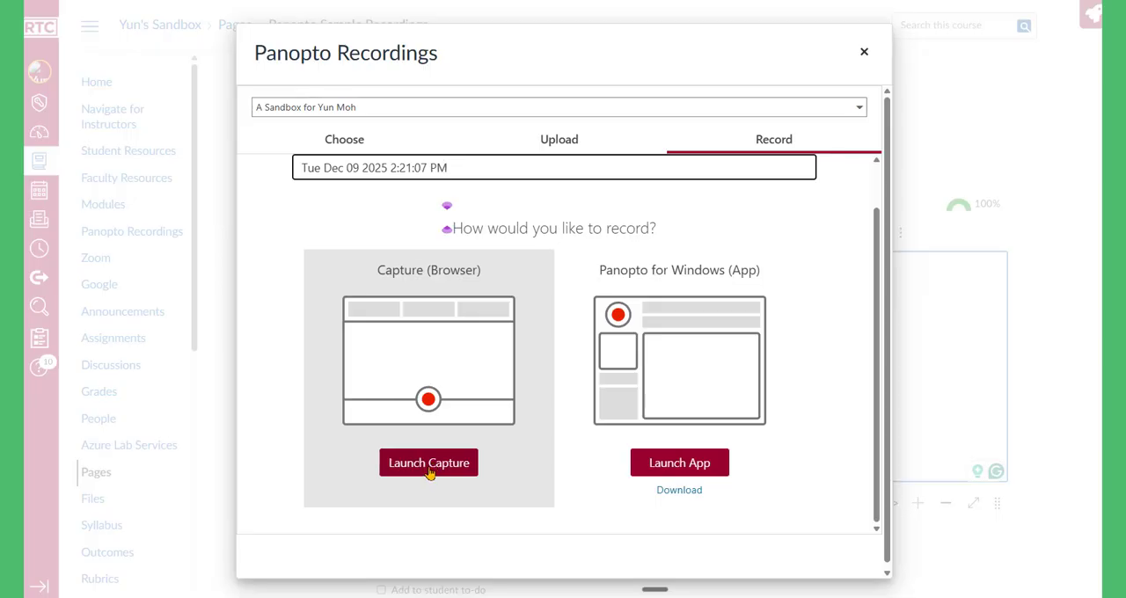
left_click(428, 466)
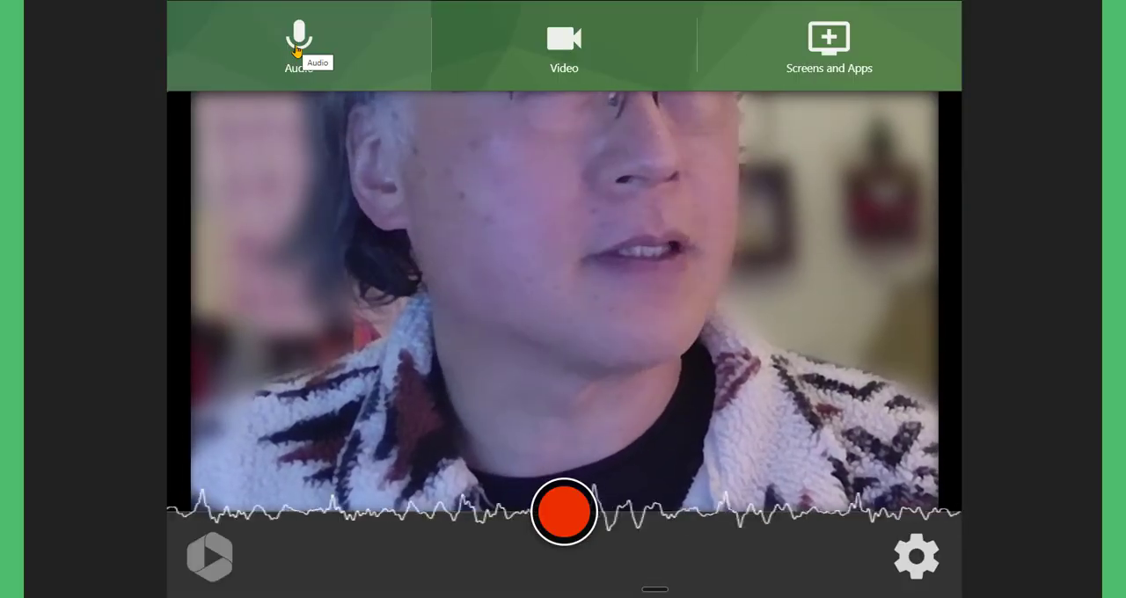
Step: Examine the recorder's audio and video sources and the tab and window sharing options, without sharing a screen
left_click(297, 51)
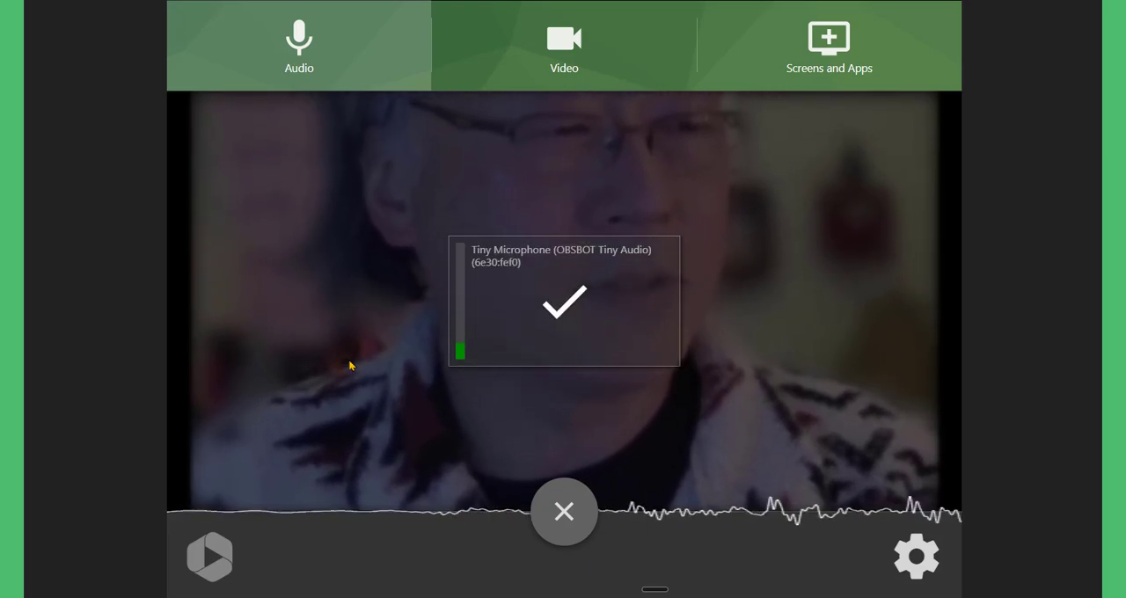
left_click(570, 53)
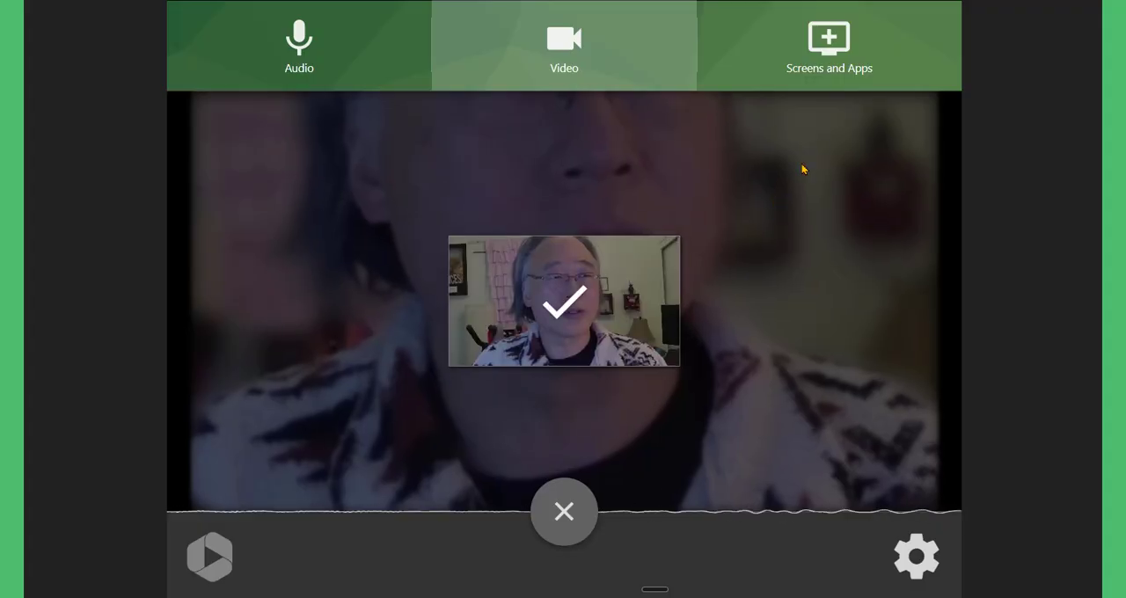
left_click(830, 50)
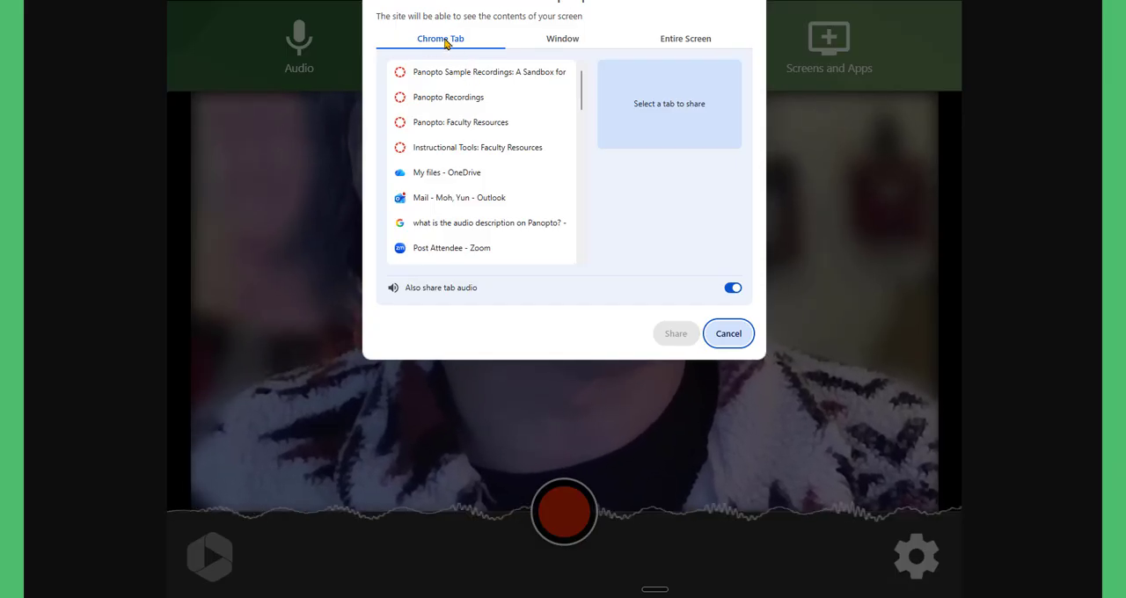
left_click(550, 42)
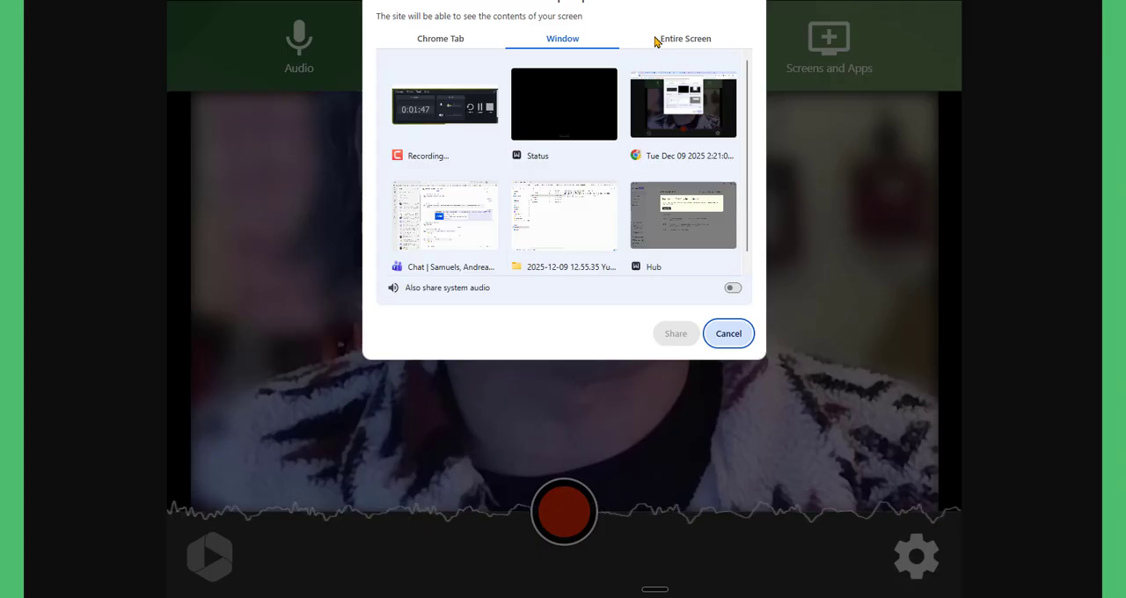
left_click(743, 335)
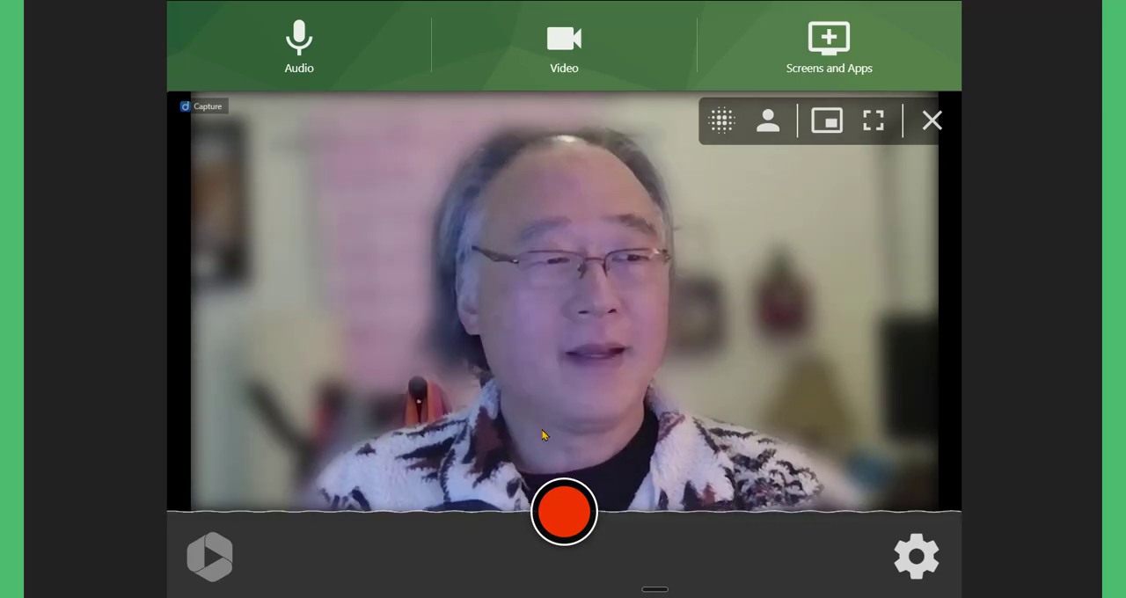
Step: Record a webcam video of about 13 seconds with the selected camera and microphone, and let it upload
left_click(564, 522)
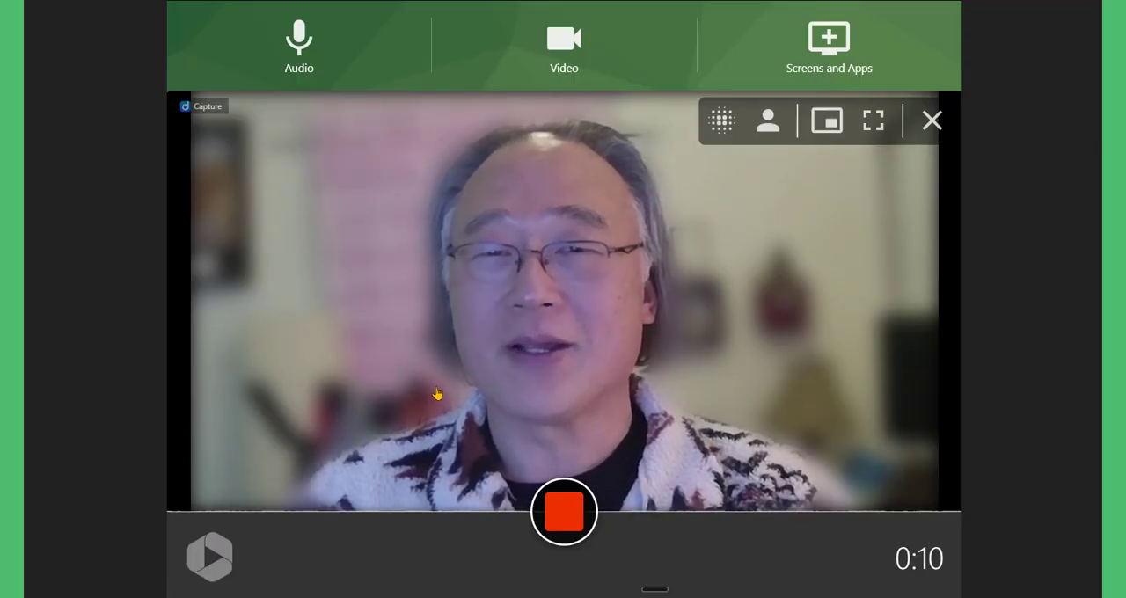
left_click(563, 512)
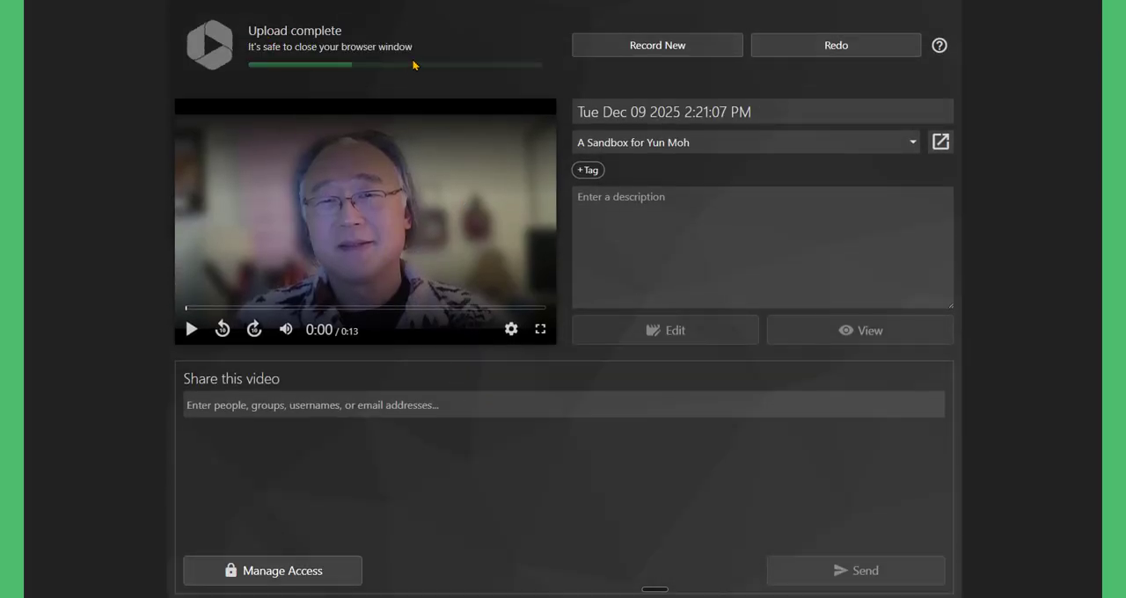
left_click_drag(419, 50, 234, 49)
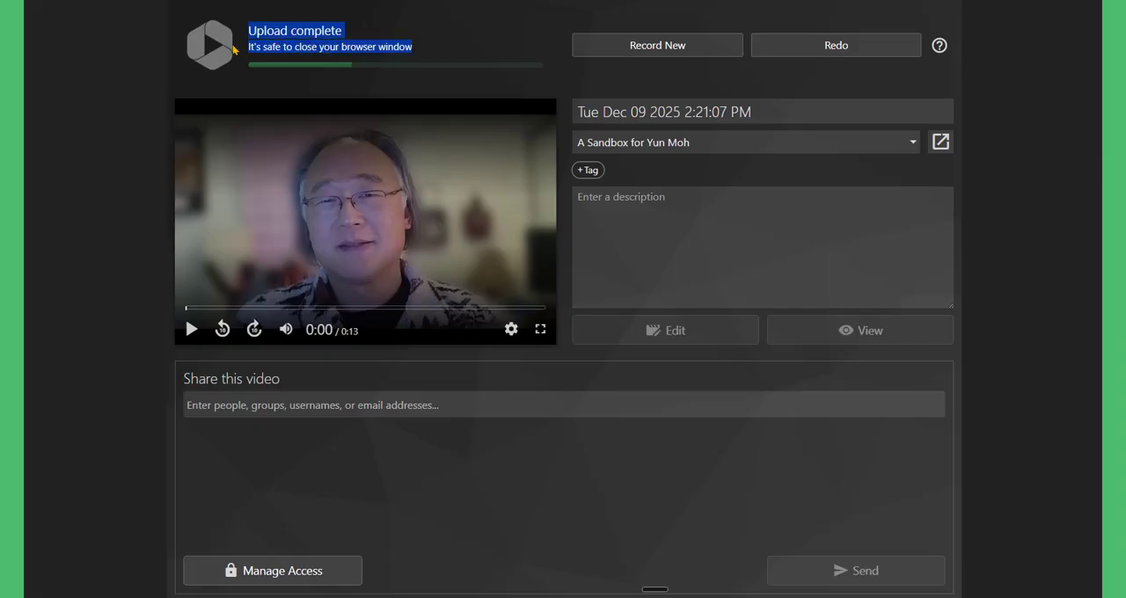
left_click(140, 162)
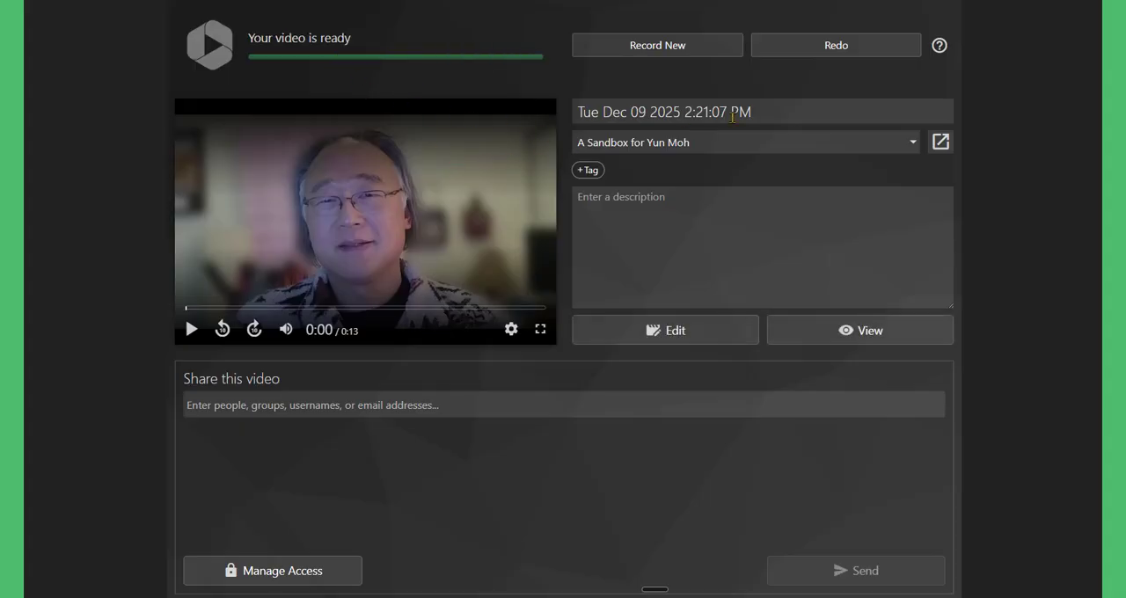
Step: Rename the recording as "Welcome Message from the Instructor"
left_click(767, 112)
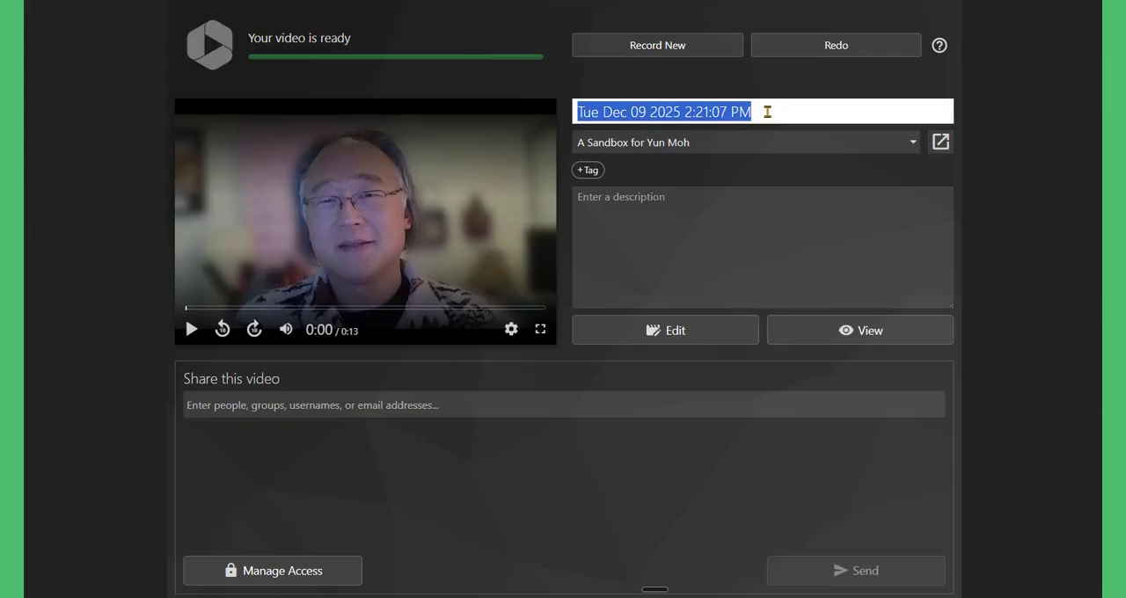
type("Welcome ")
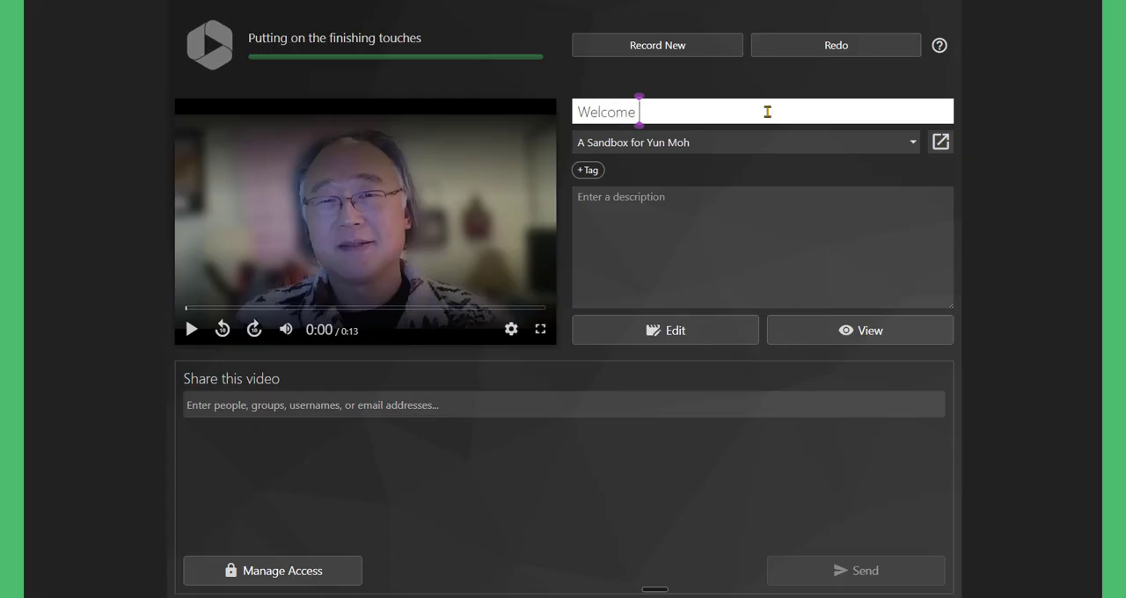
type("Message f")
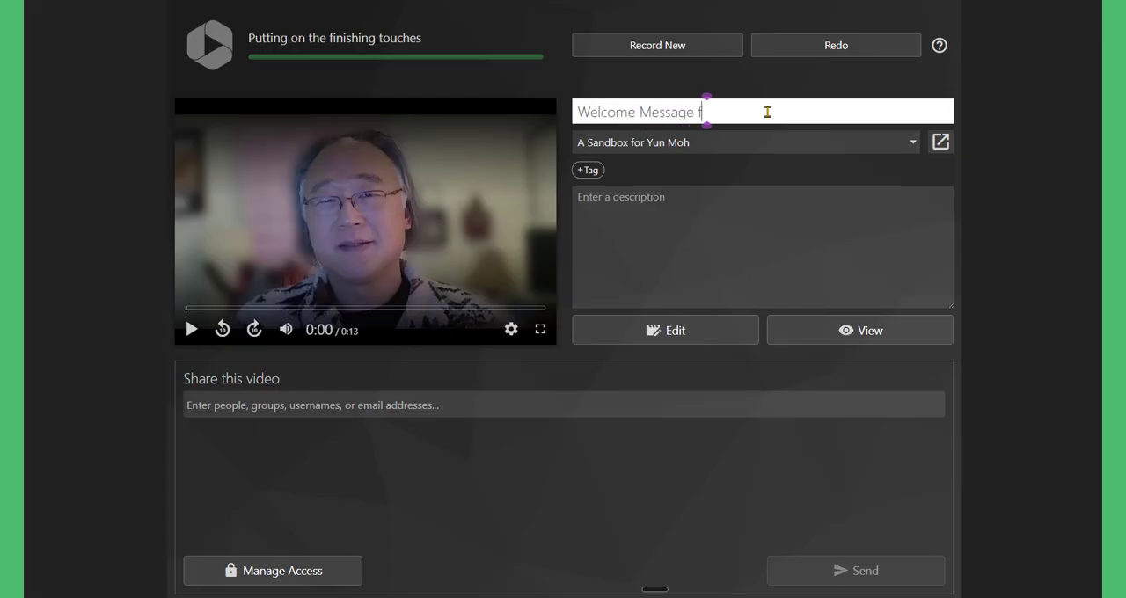
type("rom the Instructor")
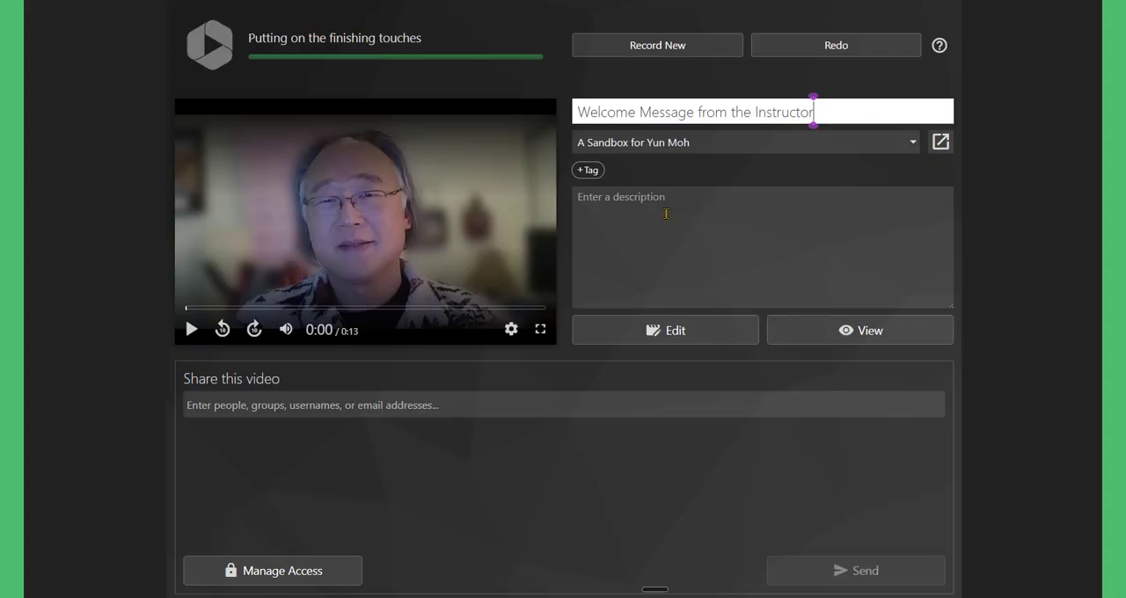
Step: Add the description "Welcome to ENG 101." to the recording
left_click(755, 248)
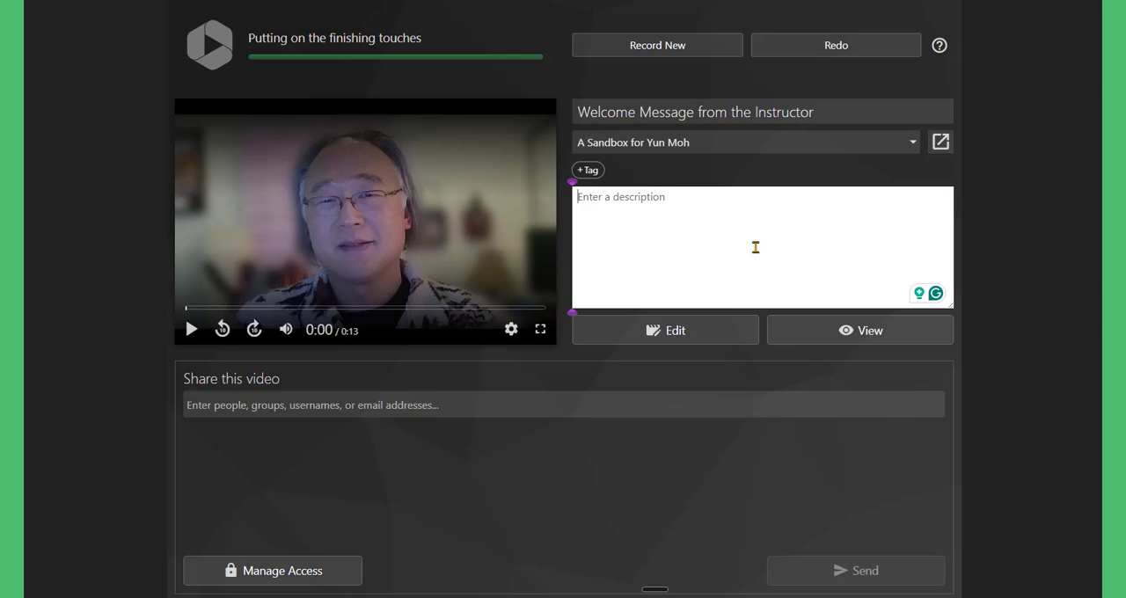
type("Welcome to")
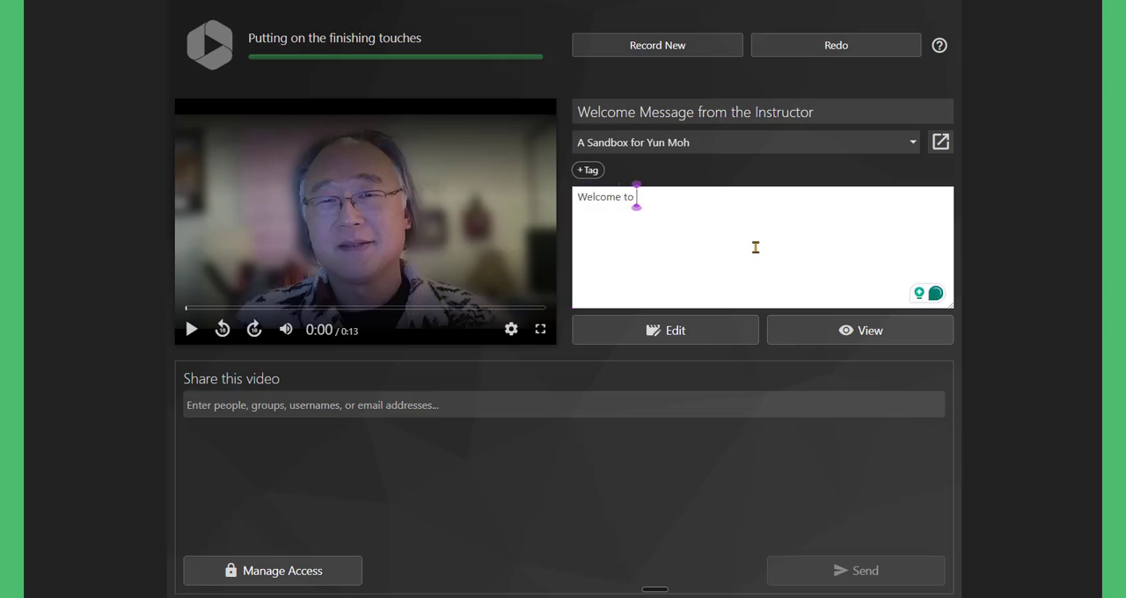
type(" ENG")
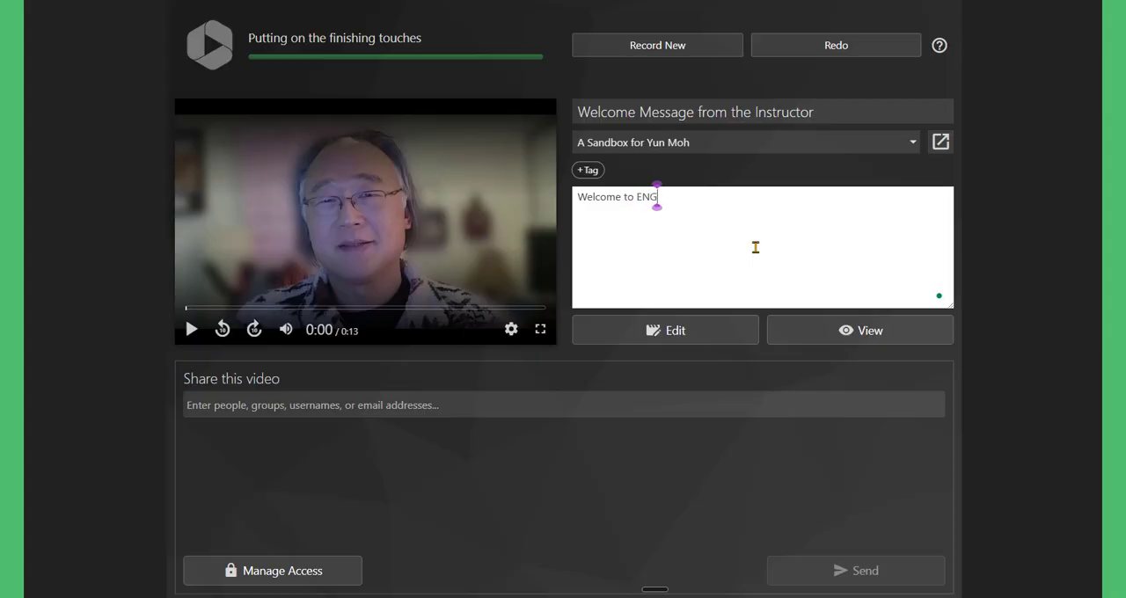
type(" 101")
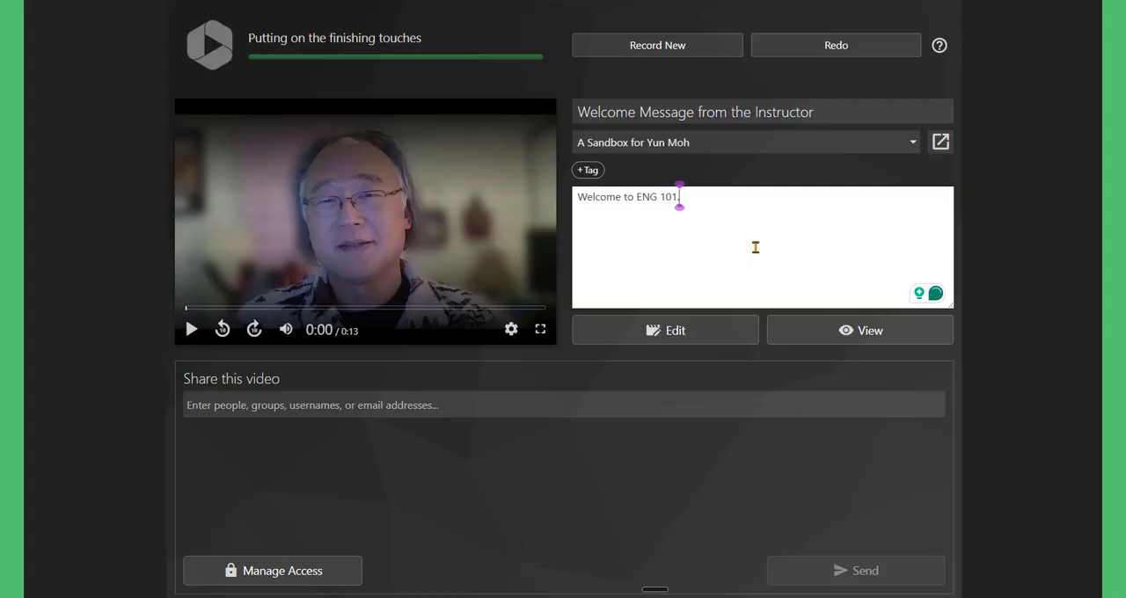
type(".")
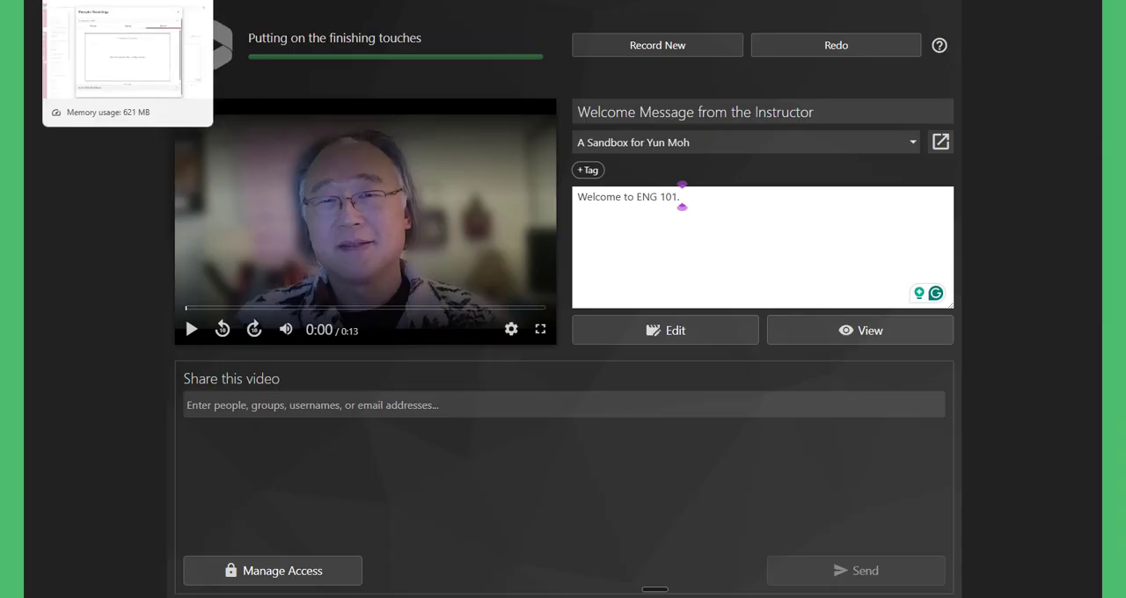
Step: Switch back to the Canvas page editor, insert the recorded video into the page body and save the page
left_click(115, 1)
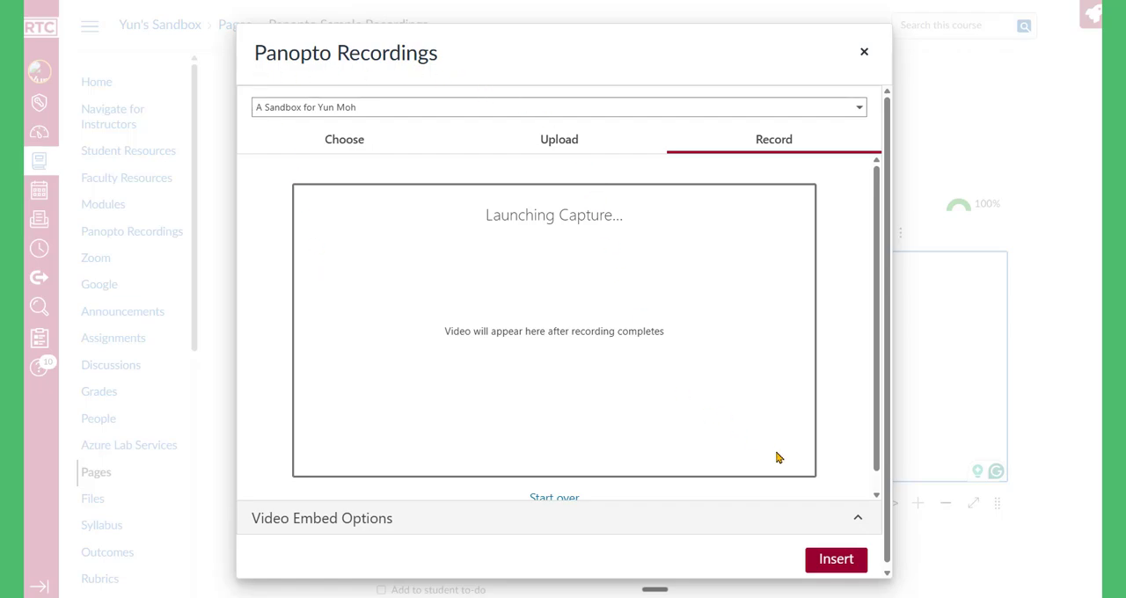
left_click(819, 563)
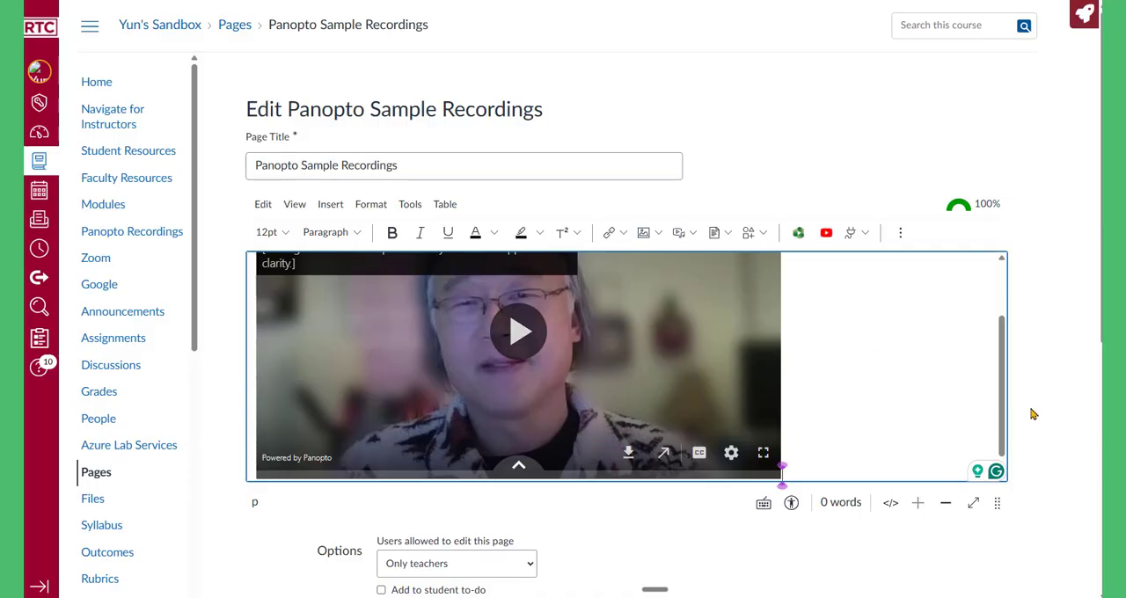
scroll(1033, 414, "down", 5)
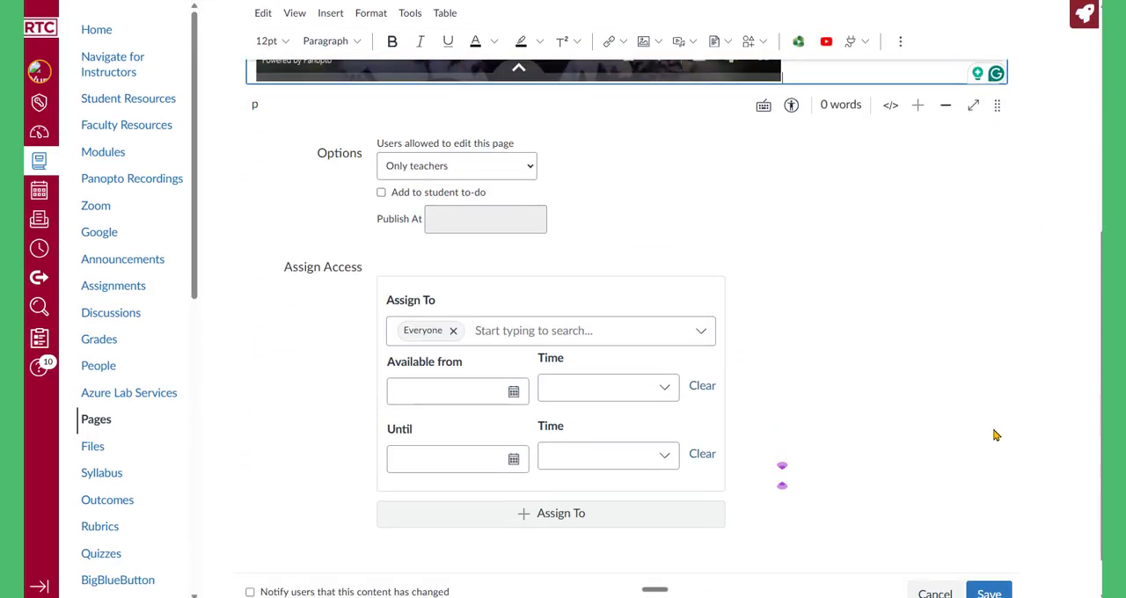
scroll(995, 435, "down", 1)
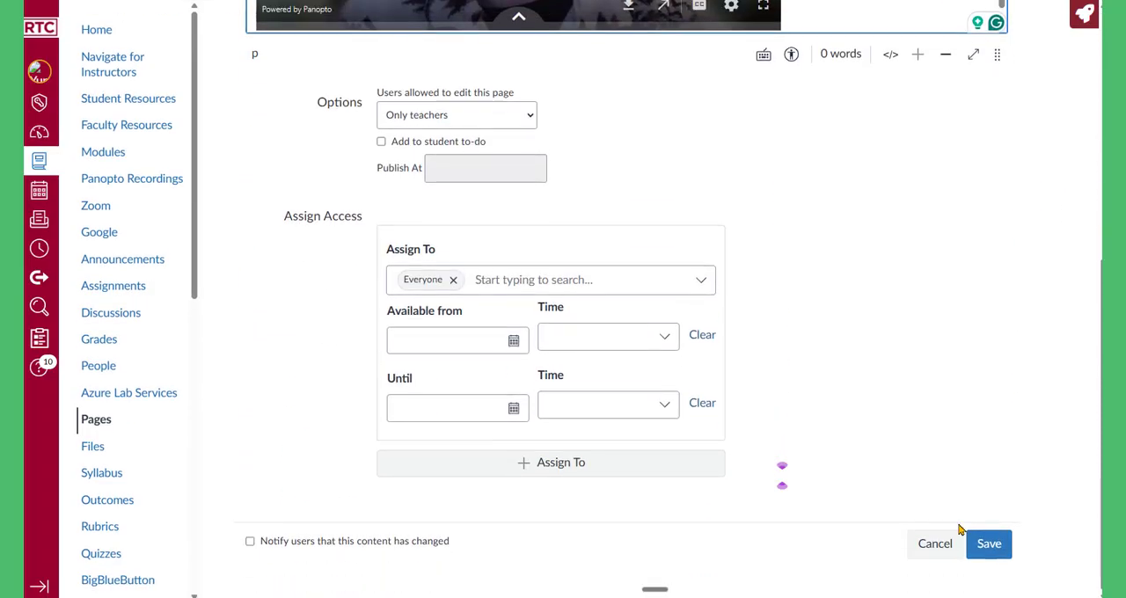
left_click(991, 560)
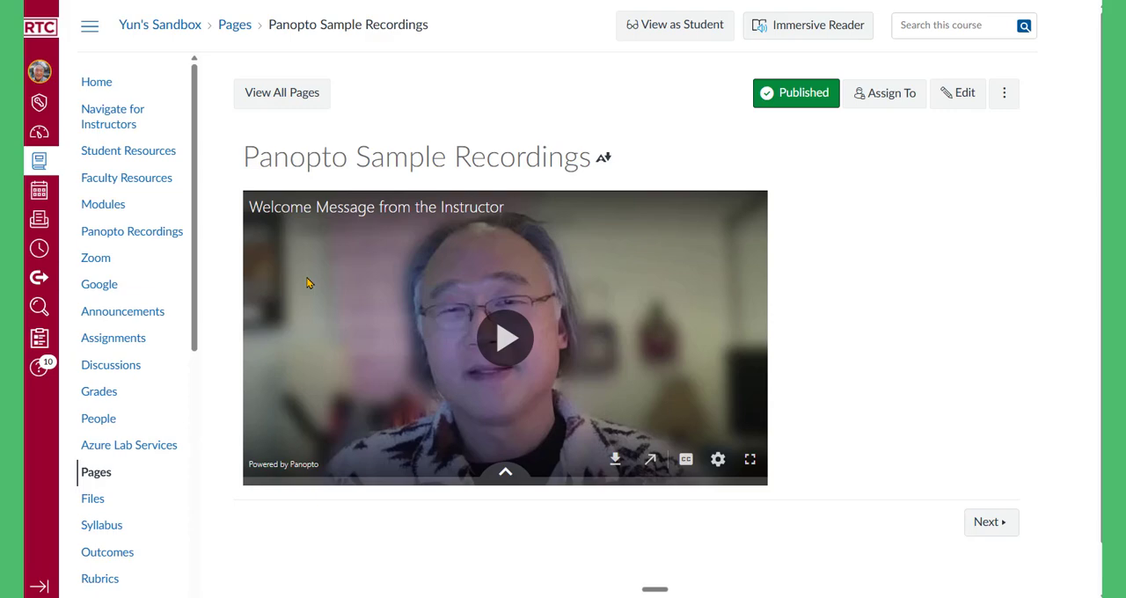
Step: Play the embedded welcome video on the saved page to check its playback and captions
left_click(503, 341)
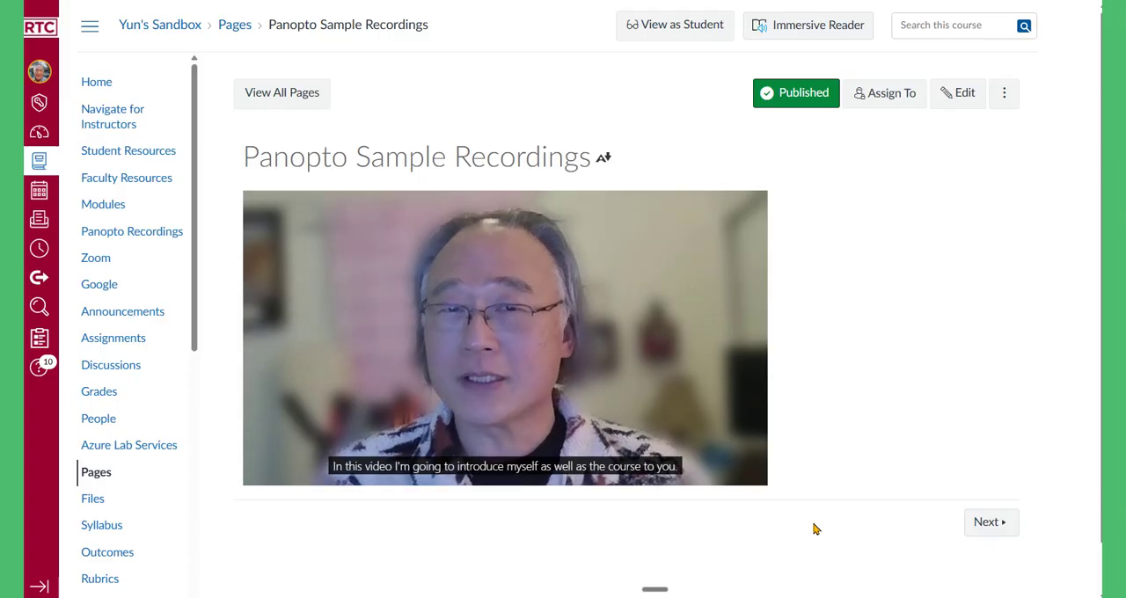
mouse_move(470, 387)
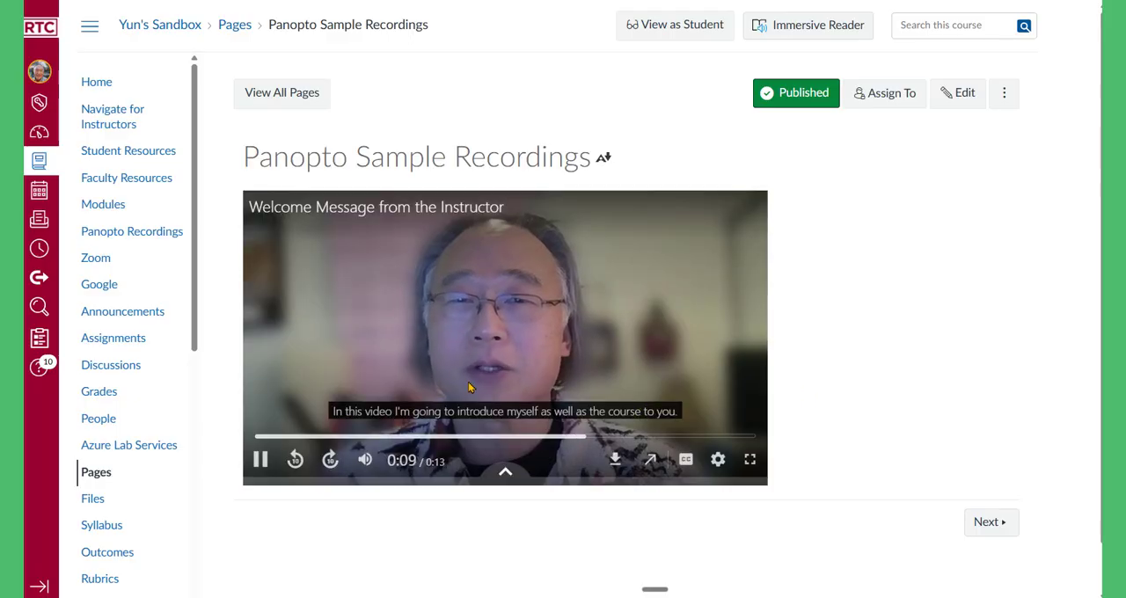
Step: Pause the embedded video and open the captions of "Welcome Message from the Instructor" for editing from the course's Panopto recordings
left_click(257, 459)
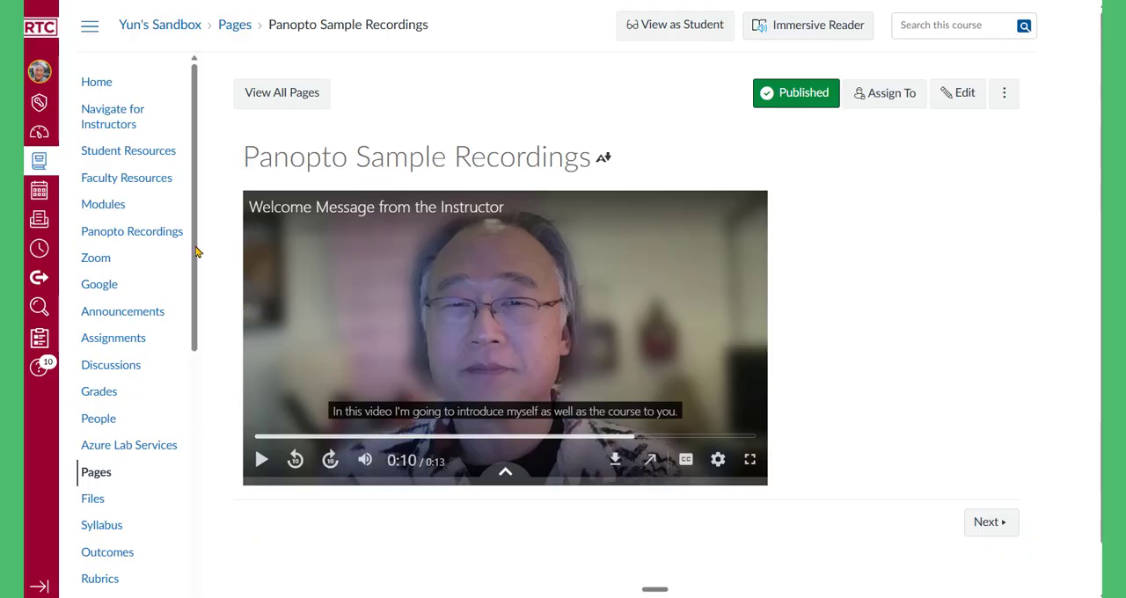
left_click(114, 235)
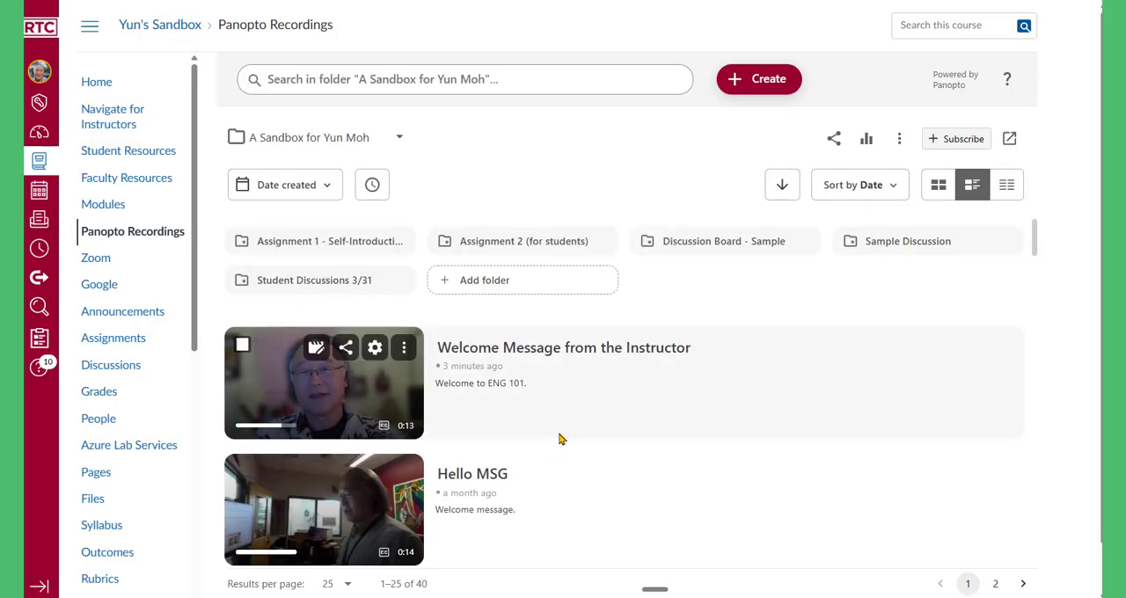
left_click(316, 348)
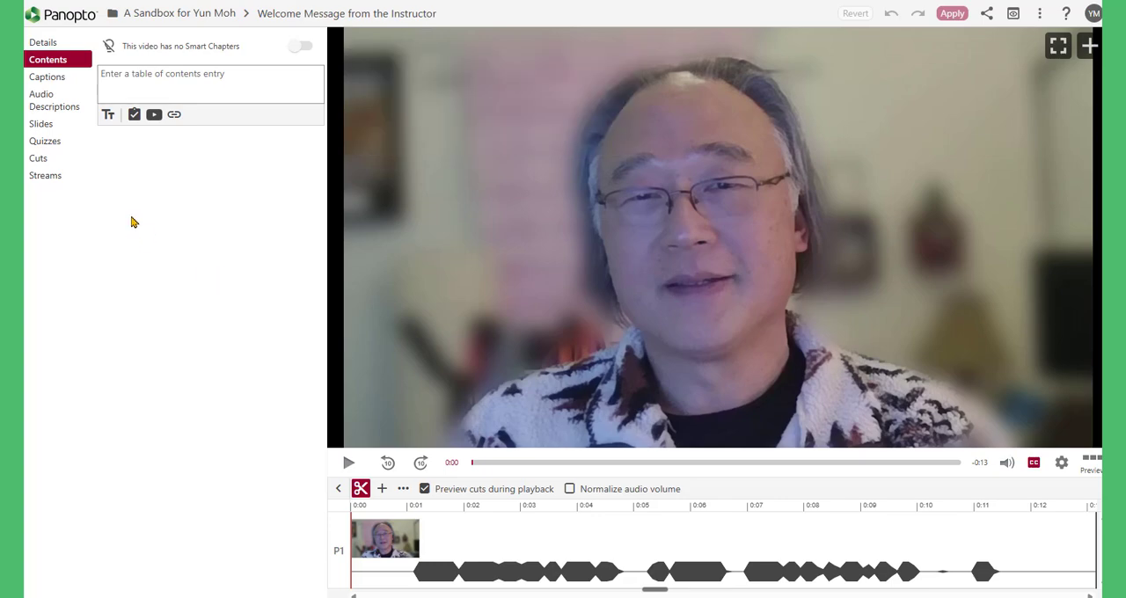
left_click(48, 79)
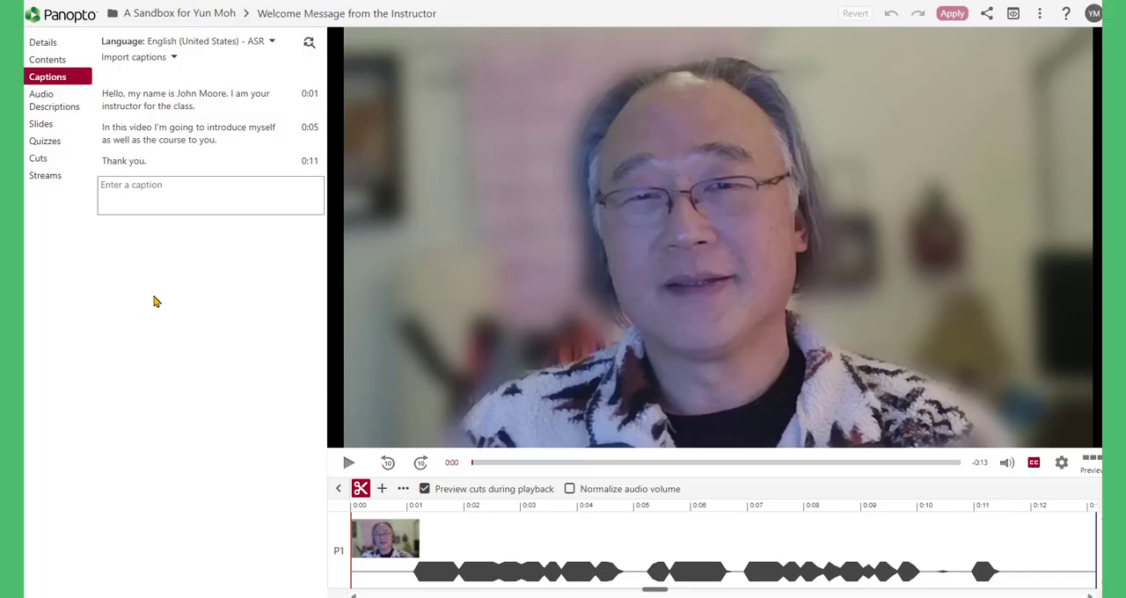
Step: Replace the misrecognized name in the first caption with the instructor's full name
mouse_move(163, 102)
left_click(151, 97)
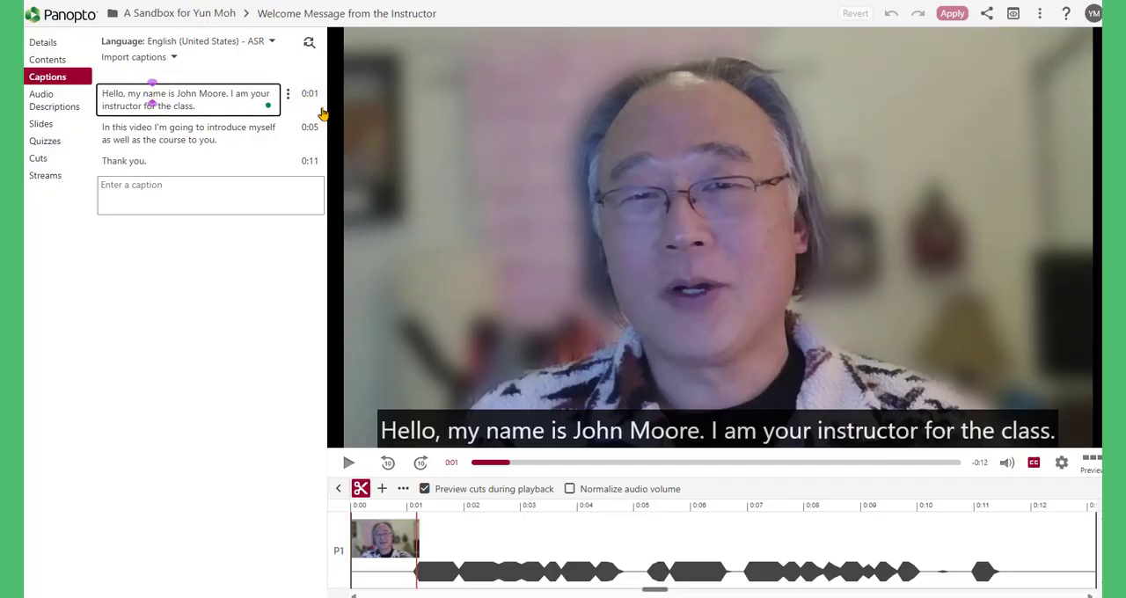
left_click(190, 137)
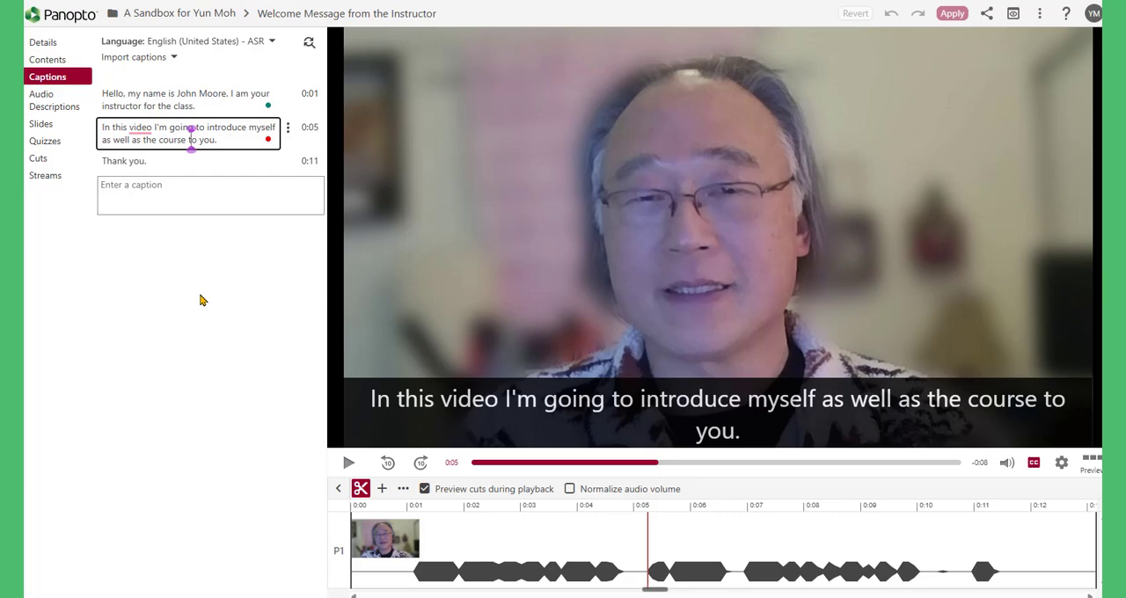
left_click(138, 99)
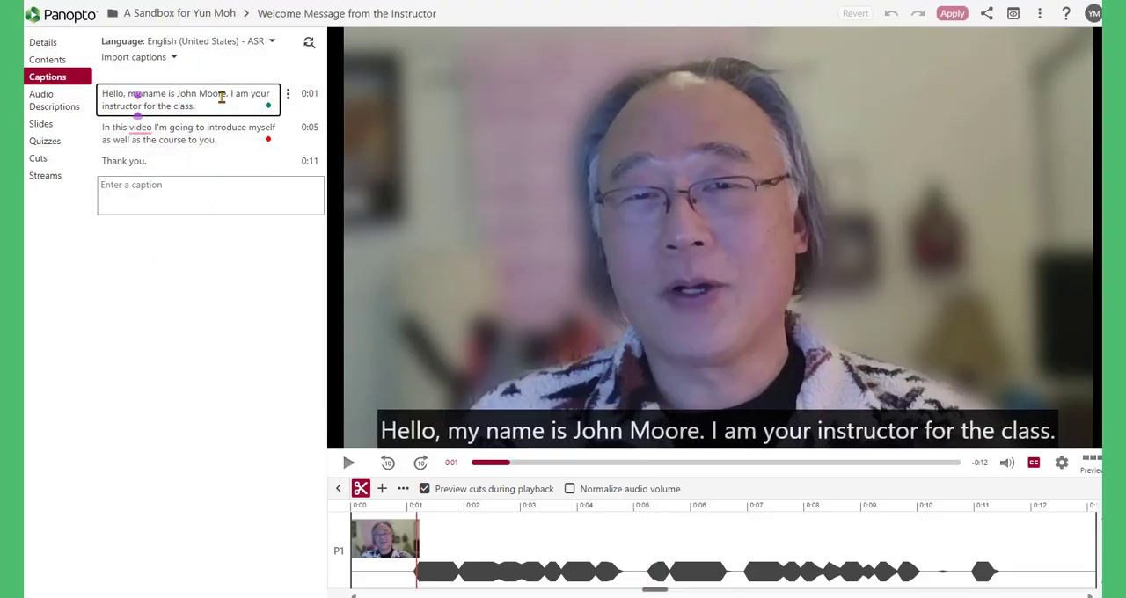
left_click_drag(224, 97, 177, 96)
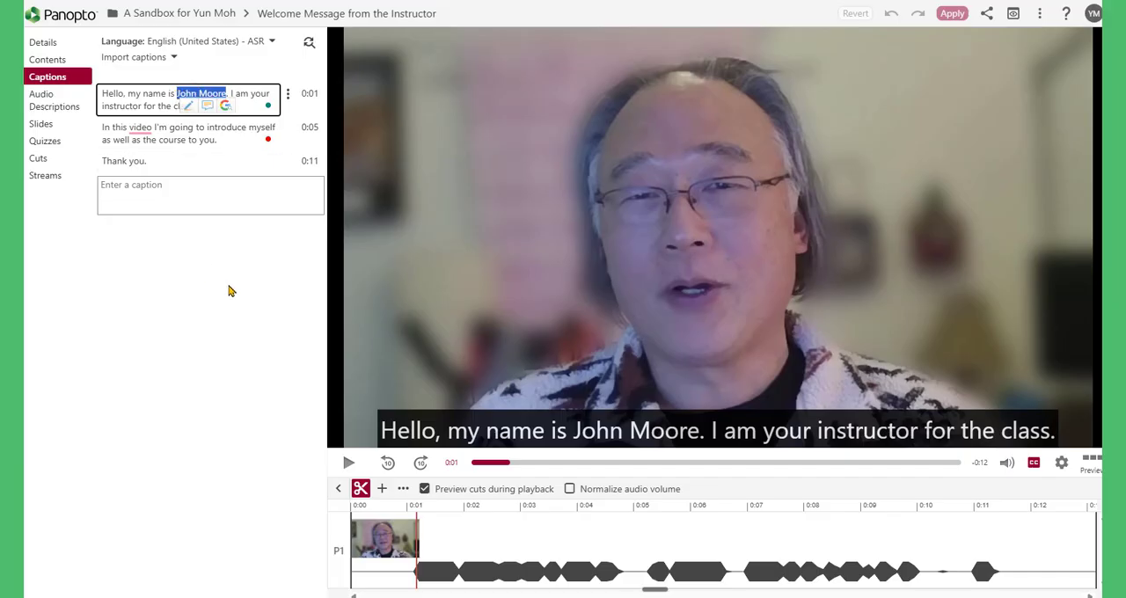
key("BackSpace")
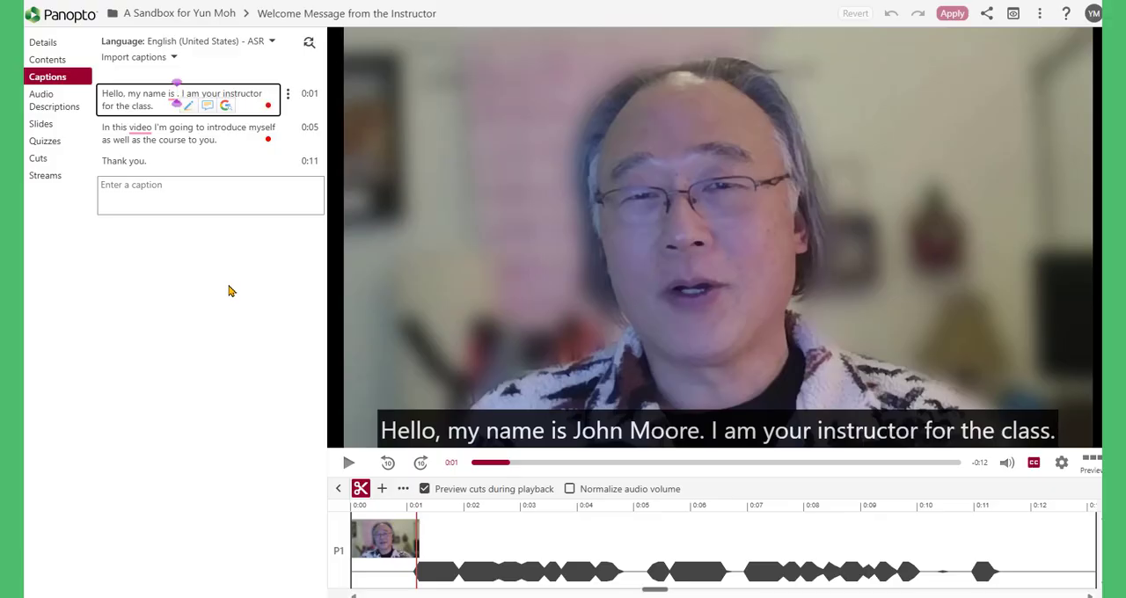
type("Yun Moh")
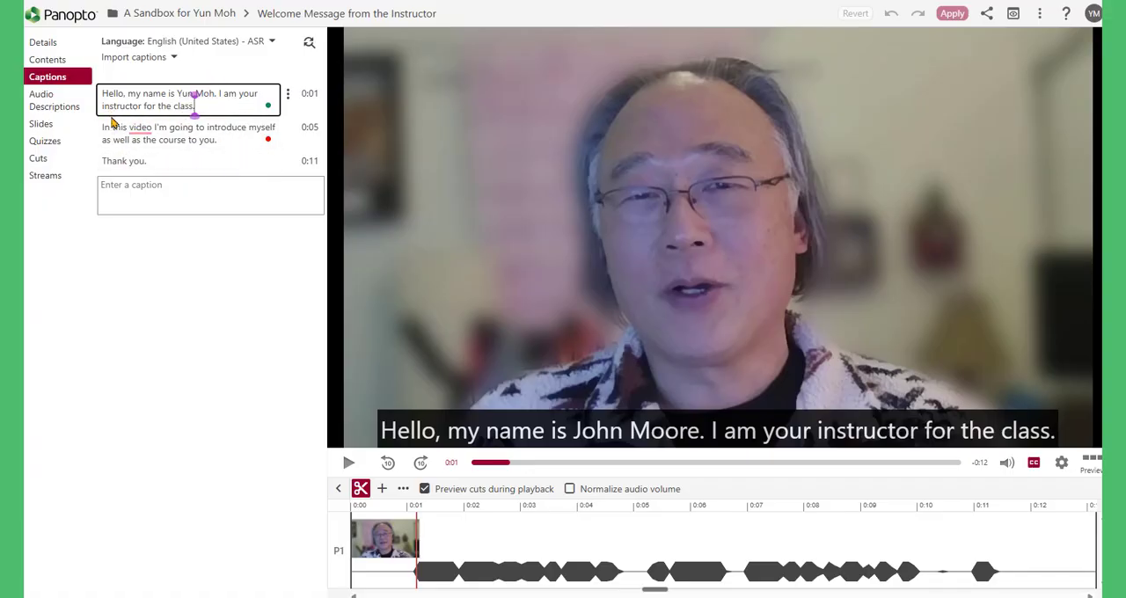
Step: Accept the suggested comma after "In this video" in the second caption
left_click(162, 140)
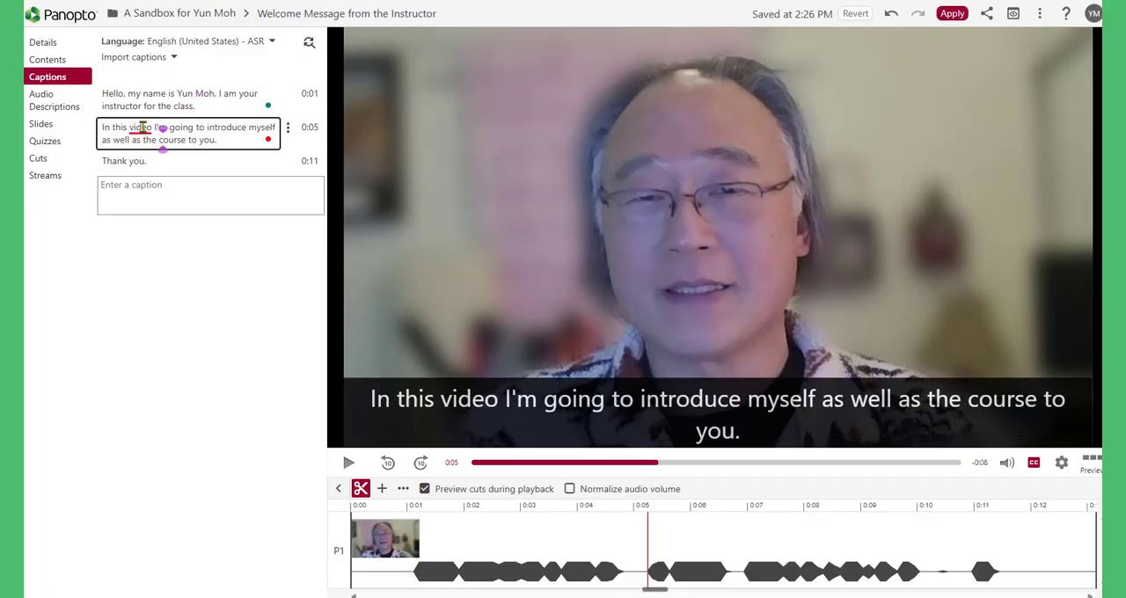
left_click(142, 128)
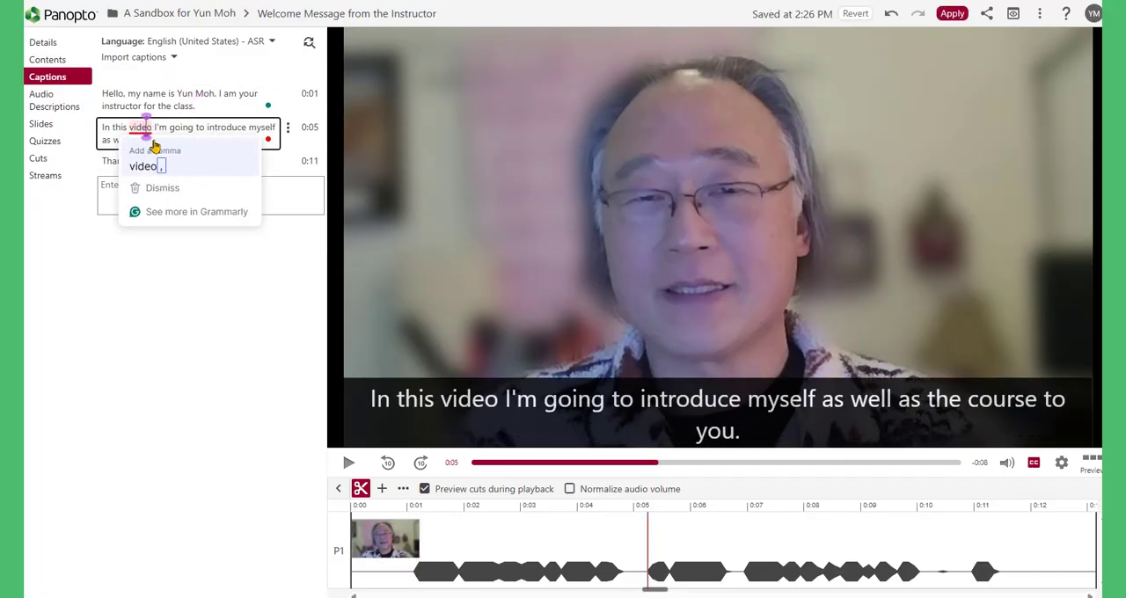
left_click(146, 165)
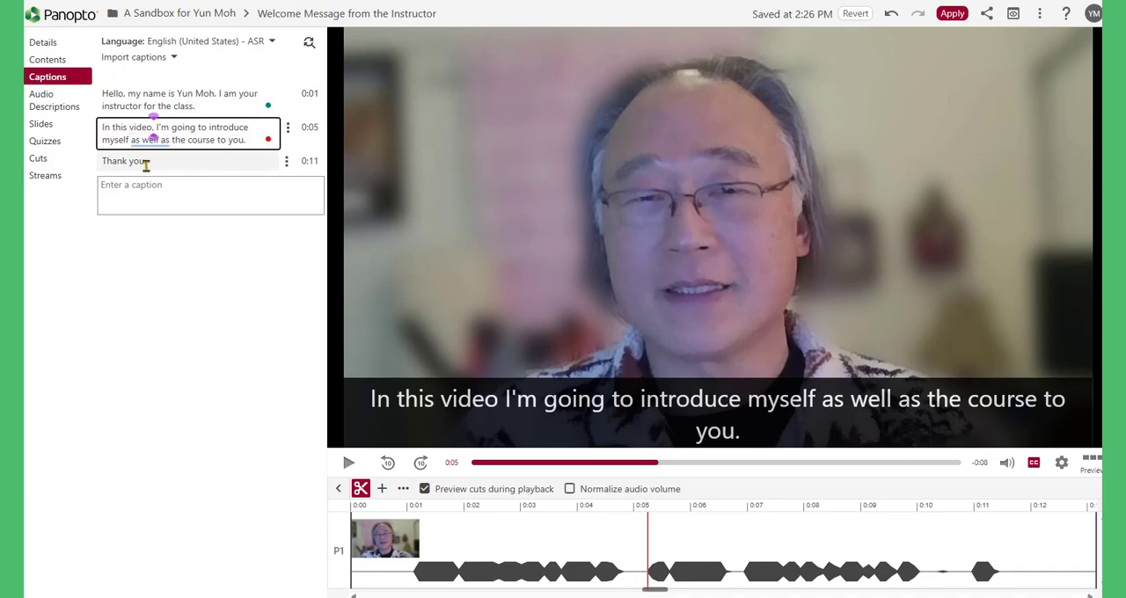
mouse_move(163, 141)
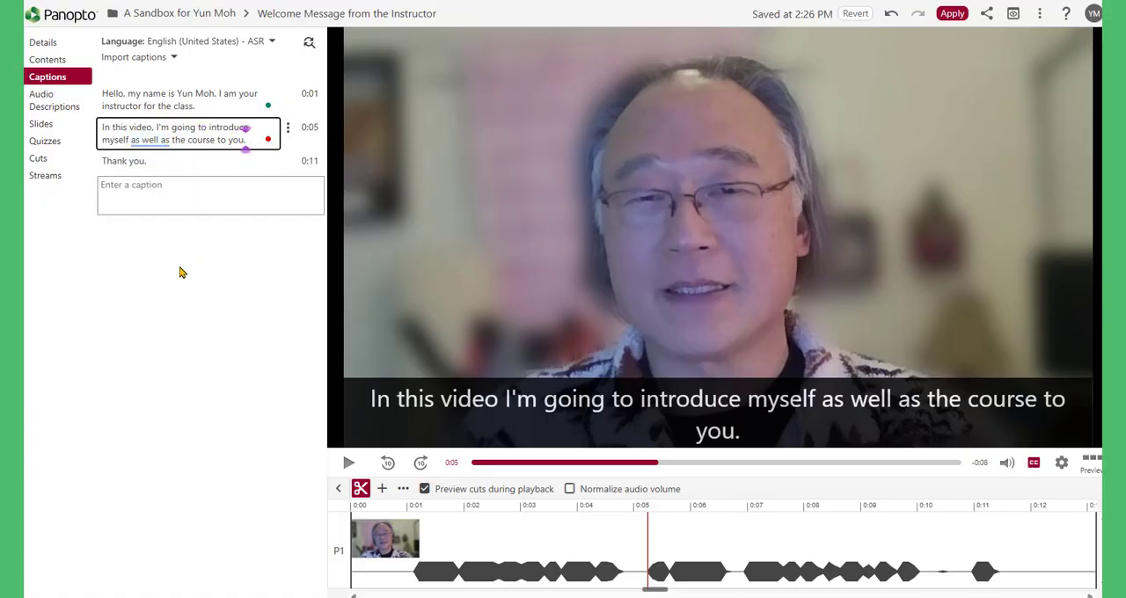
left_click(141, 187)
Step: Change the last caption to "Thank you!" and save it
left_click(164, 161)
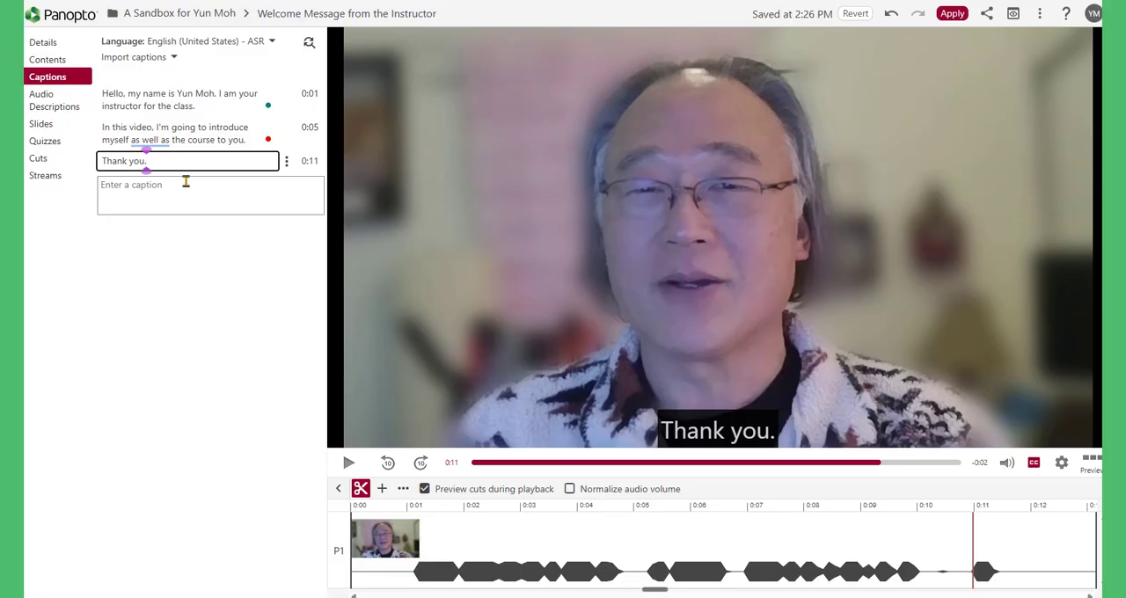
type("!")
key("Return")
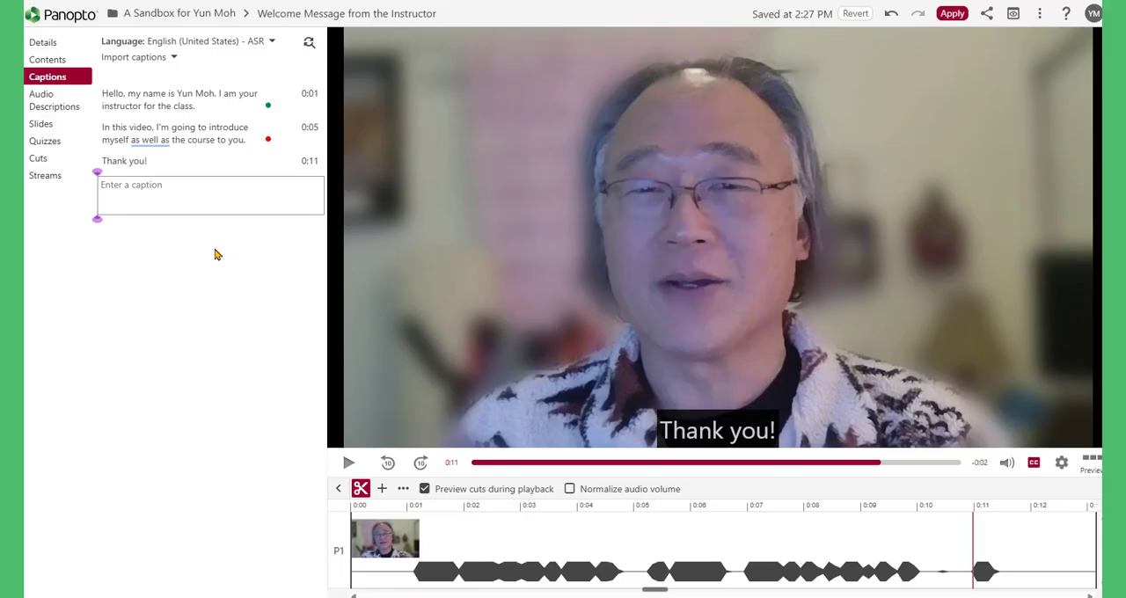
Step: Add an audio description at 0:00 with the instructor's full name followed by ", the instructor, is sitting at his desk."
left_click(51, 106)
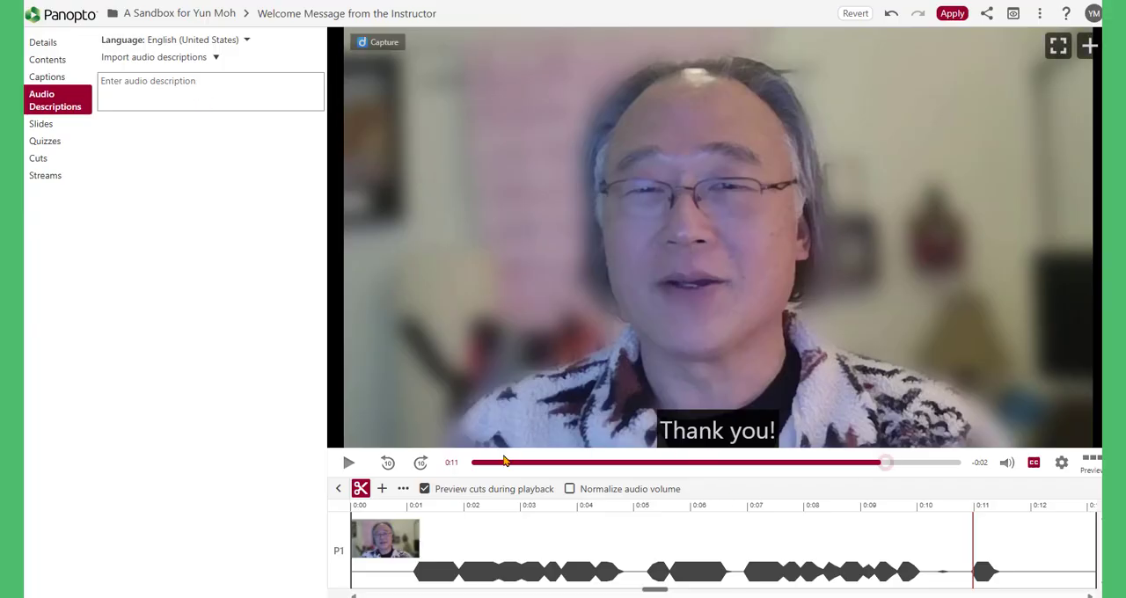
left_click(249, 85)
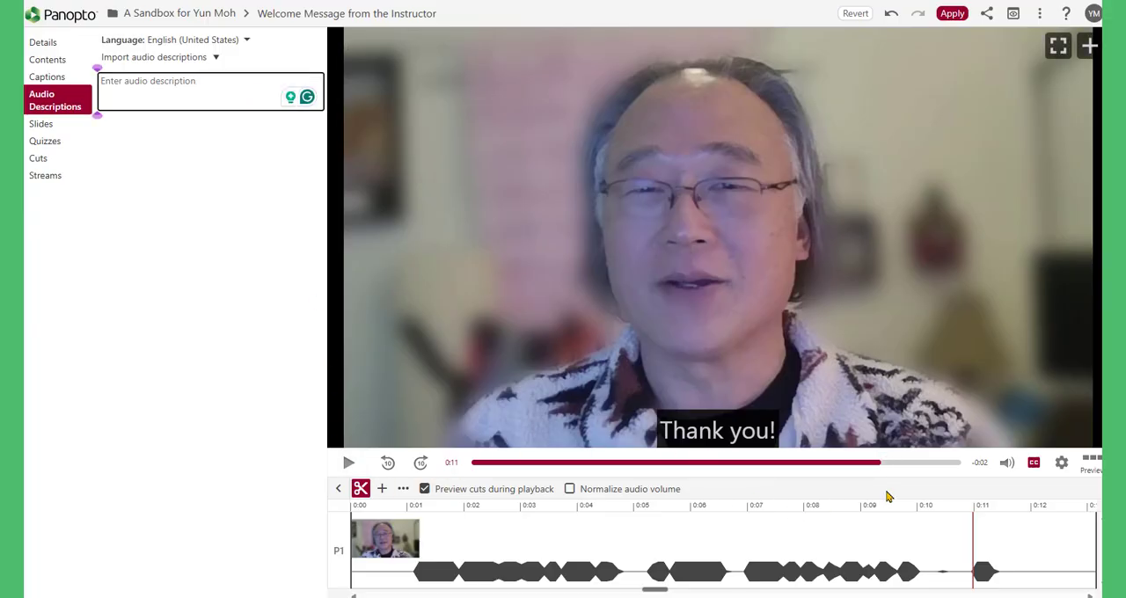
left_click_drag(884, 462, 478, 470)
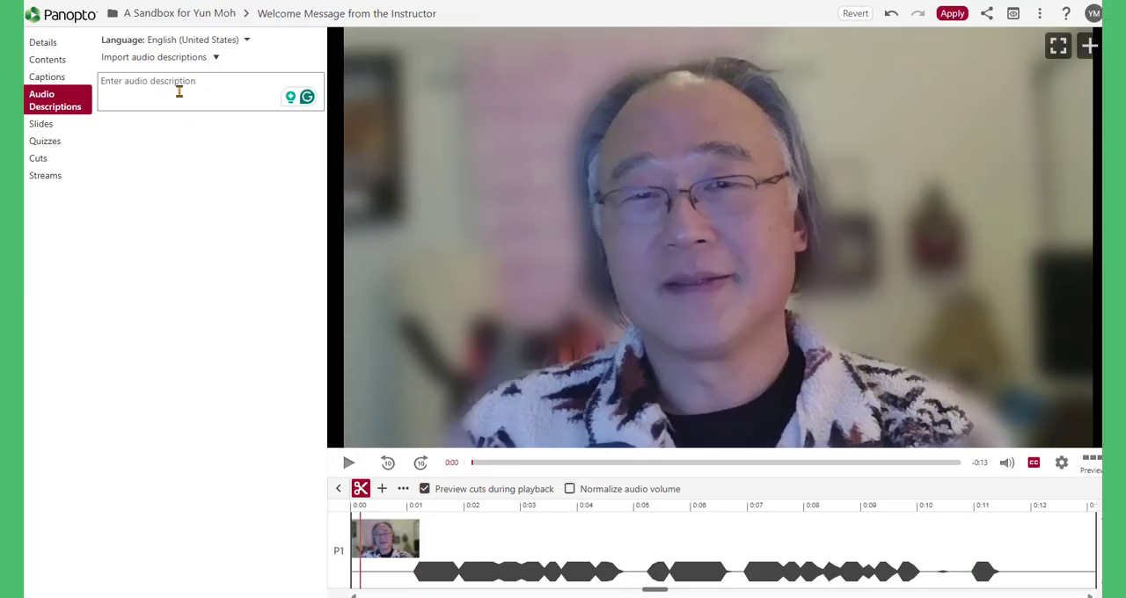
left_click(179, 92)
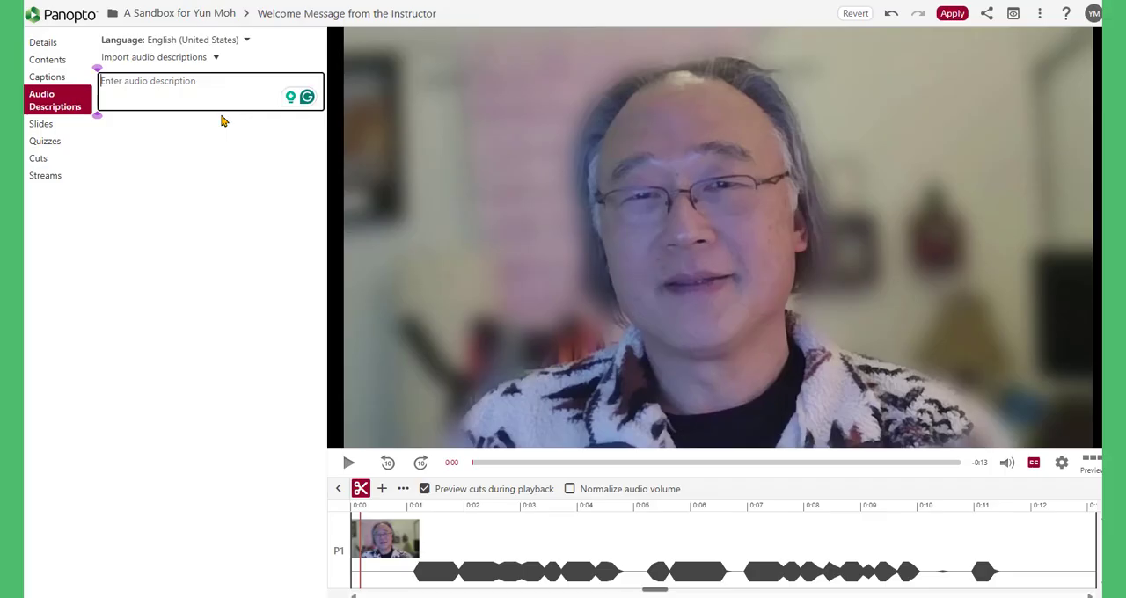
type("Yun Moh, t")
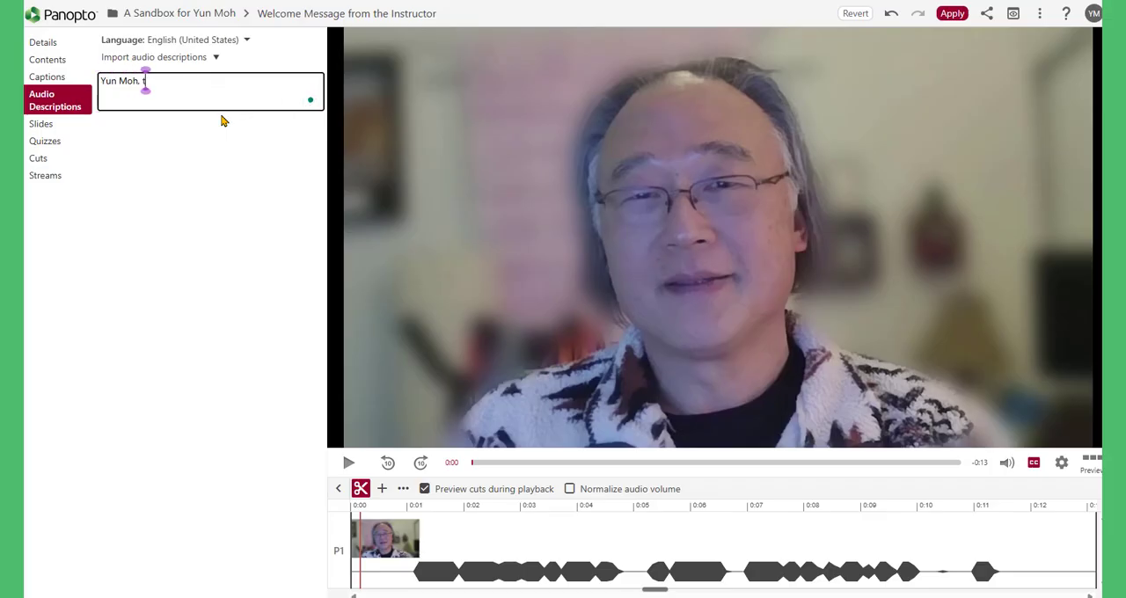
type("he instructor, is s")
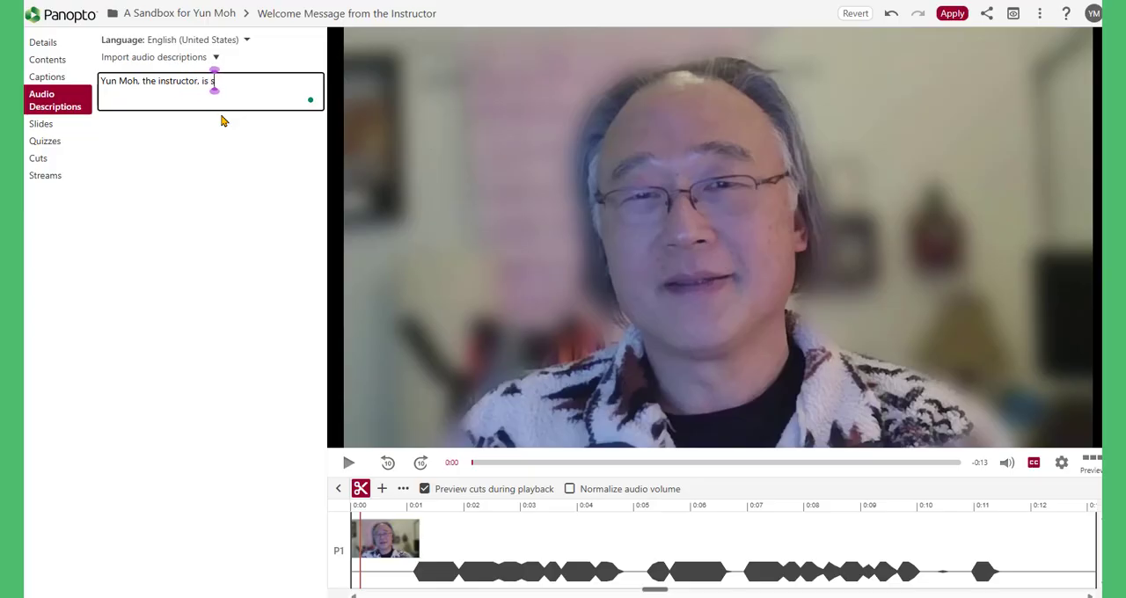
type("itting at his desk")
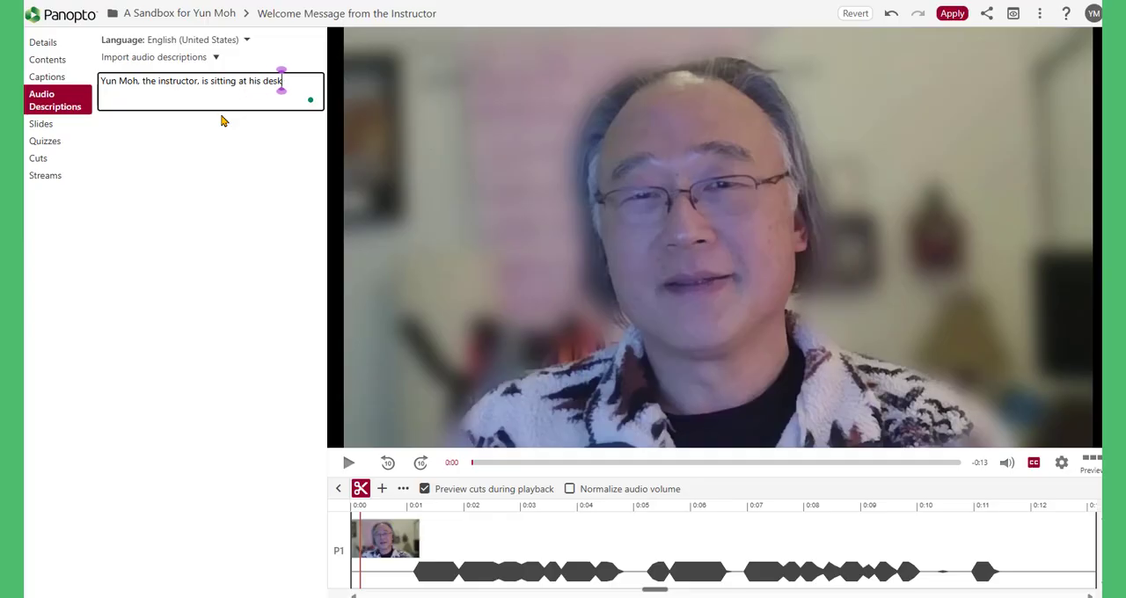
type(".")
key("Return")
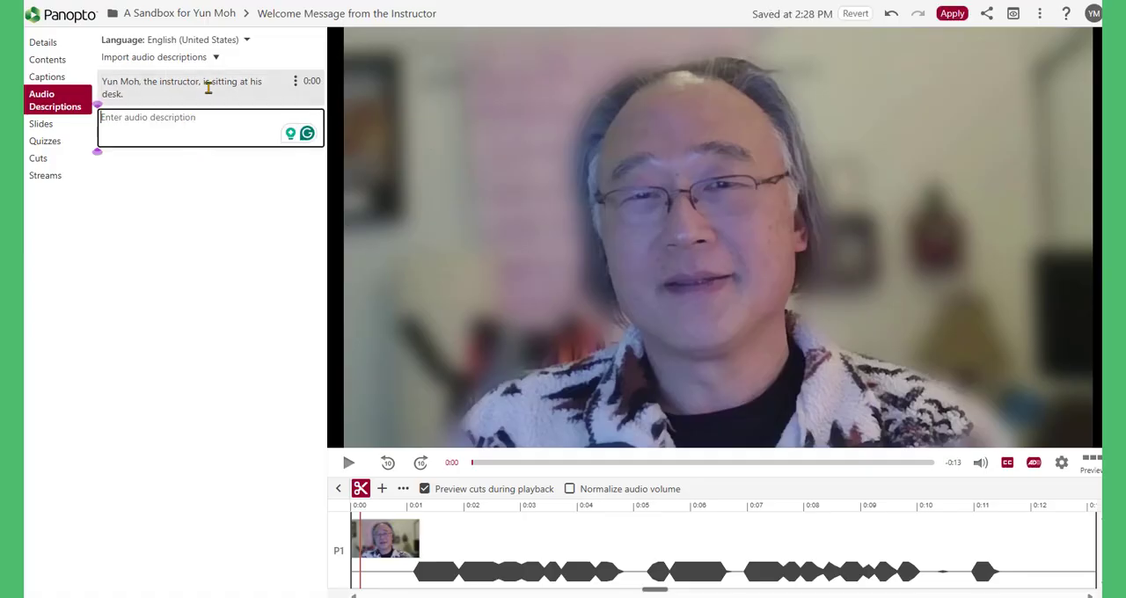
Step: Review the audio description entry, check the video at further points up to 0:11, and compare the entry with the captions
left_click(205, 89)
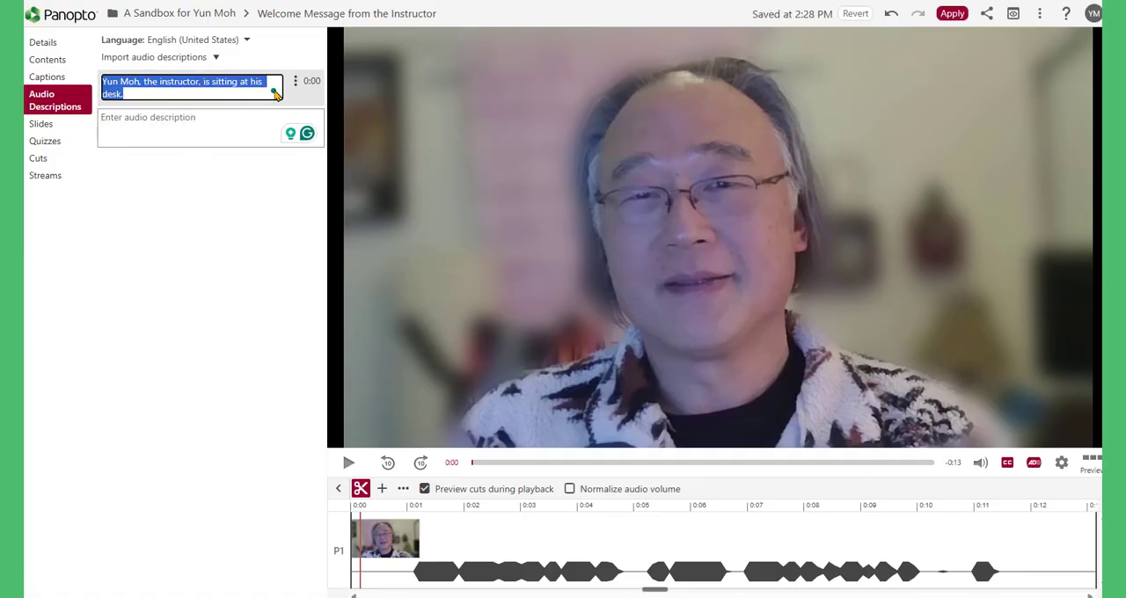
left_click(226, 211)
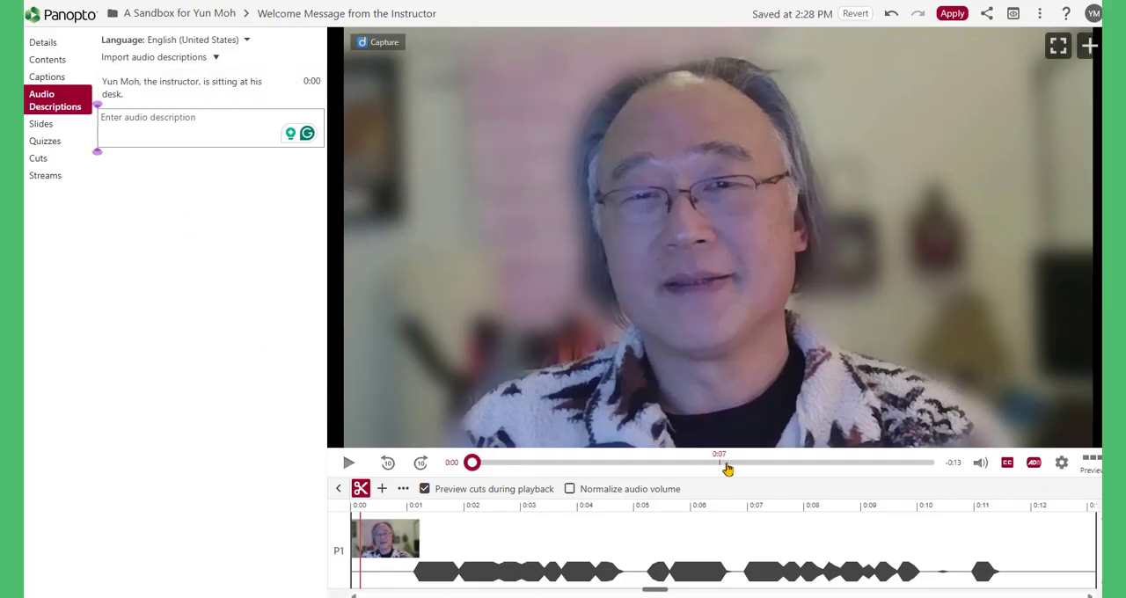
left_click(754, 464)
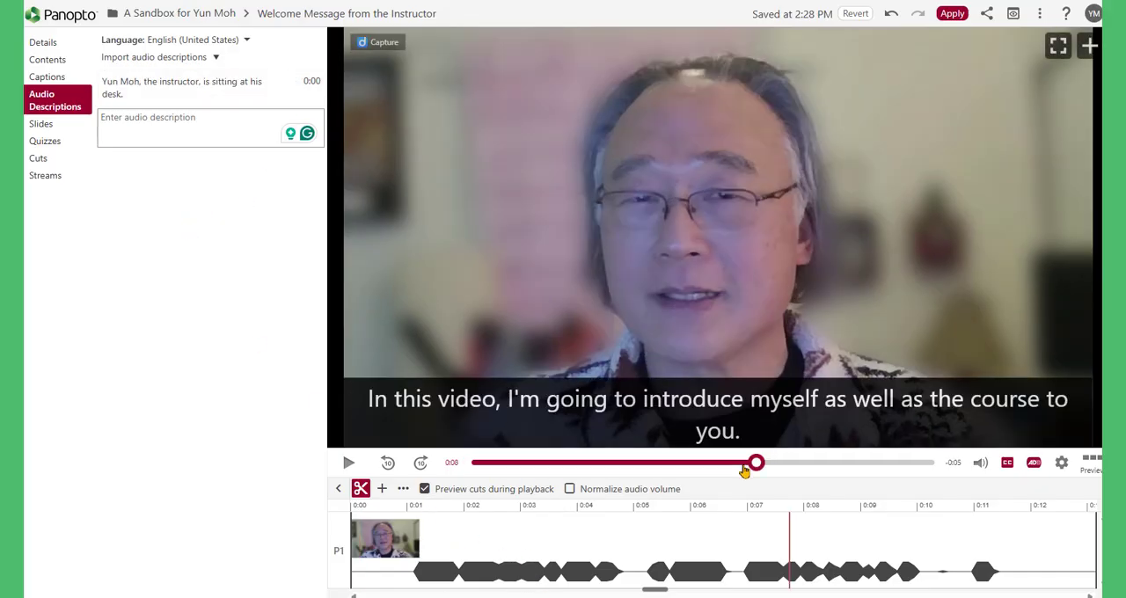
left_click(810, 464)
left_click(864, 463)
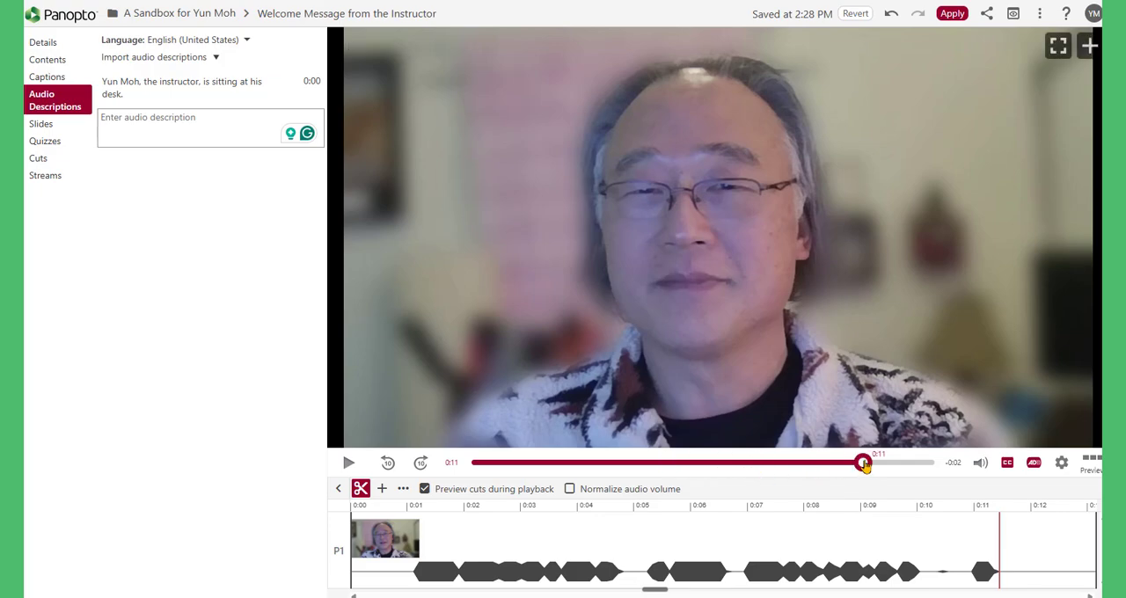
left_click(151, 120)
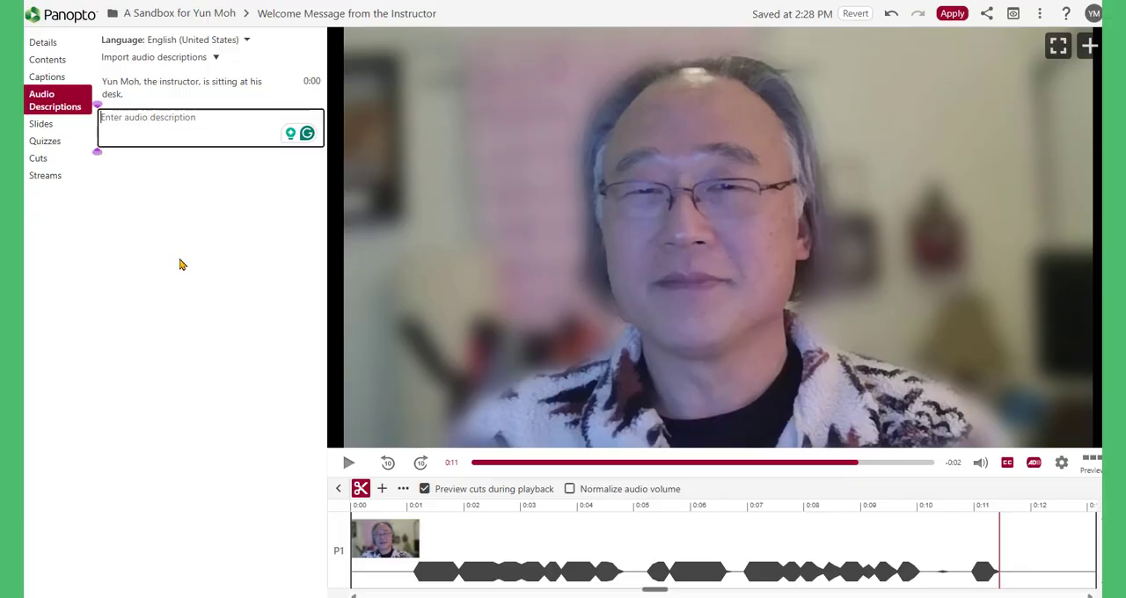
left_click(176, 206)
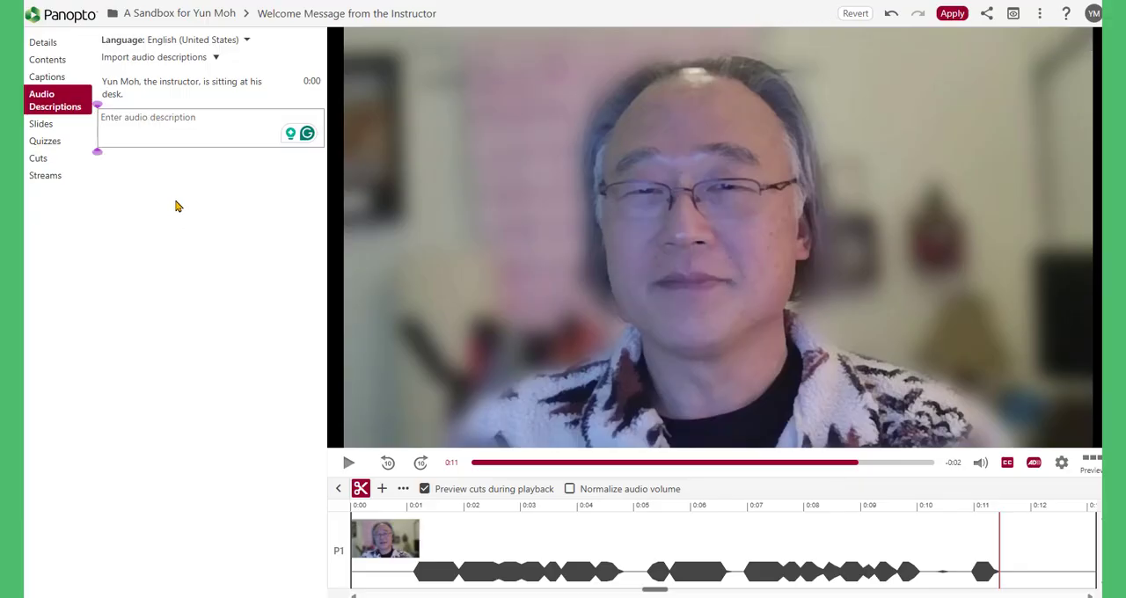
left_click(44, 81)
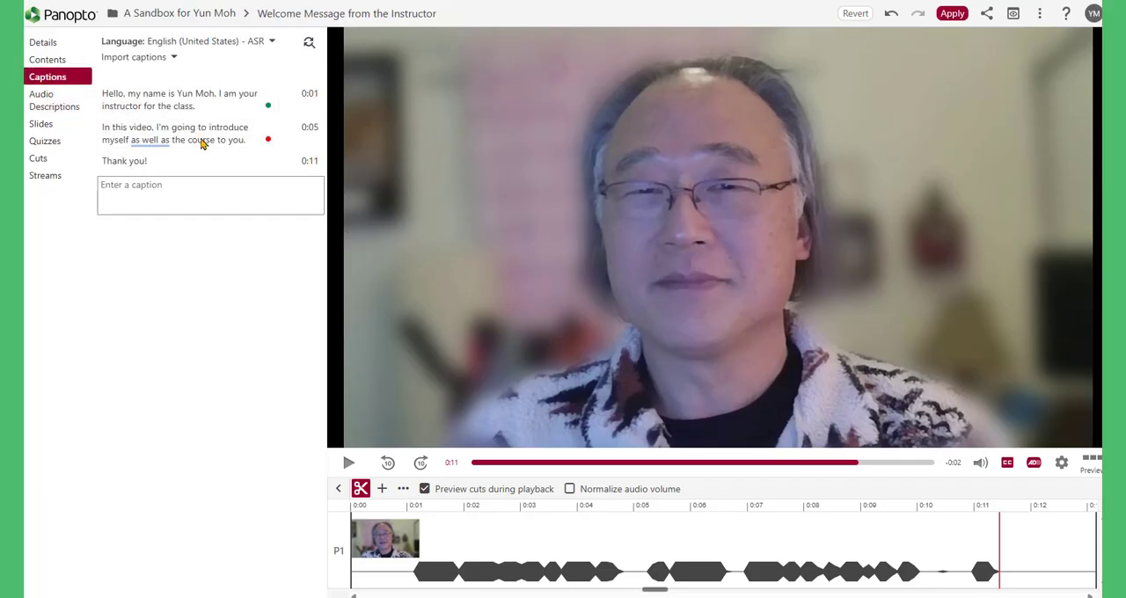
left_click(54, 104)
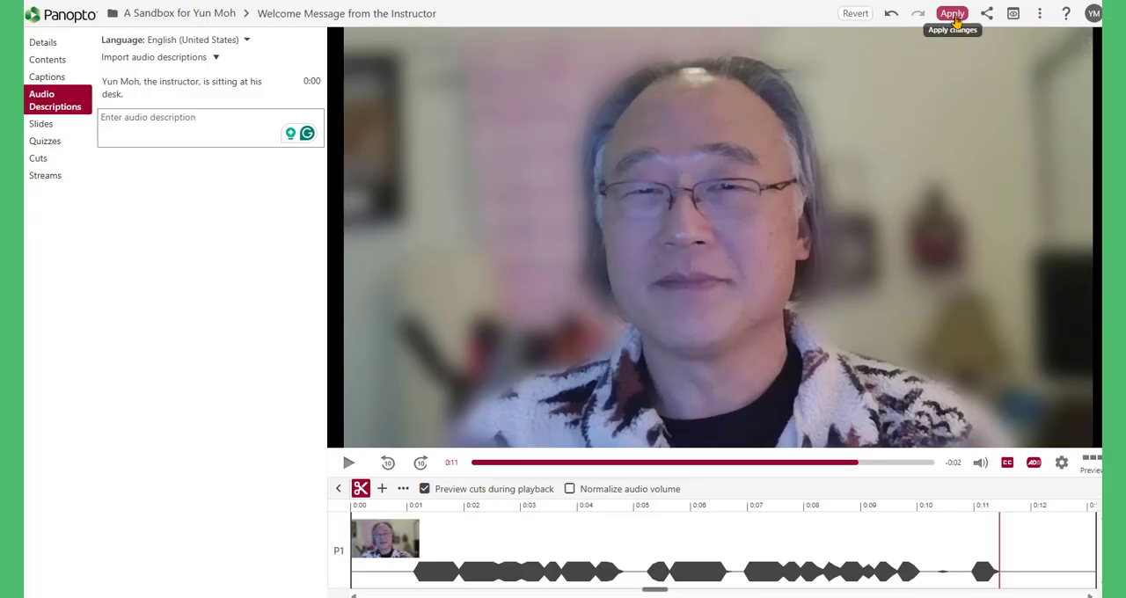
Step: Apply the caption and audio description edits, close the editor and start playing the updated video
left_click(952, 14)
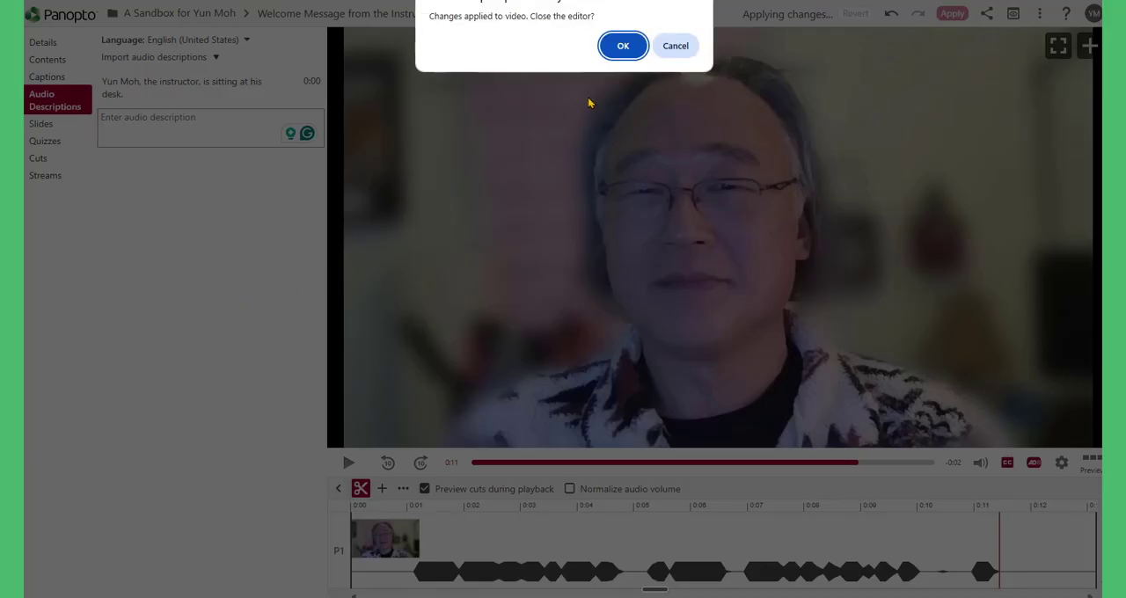
left_click(623, 46)
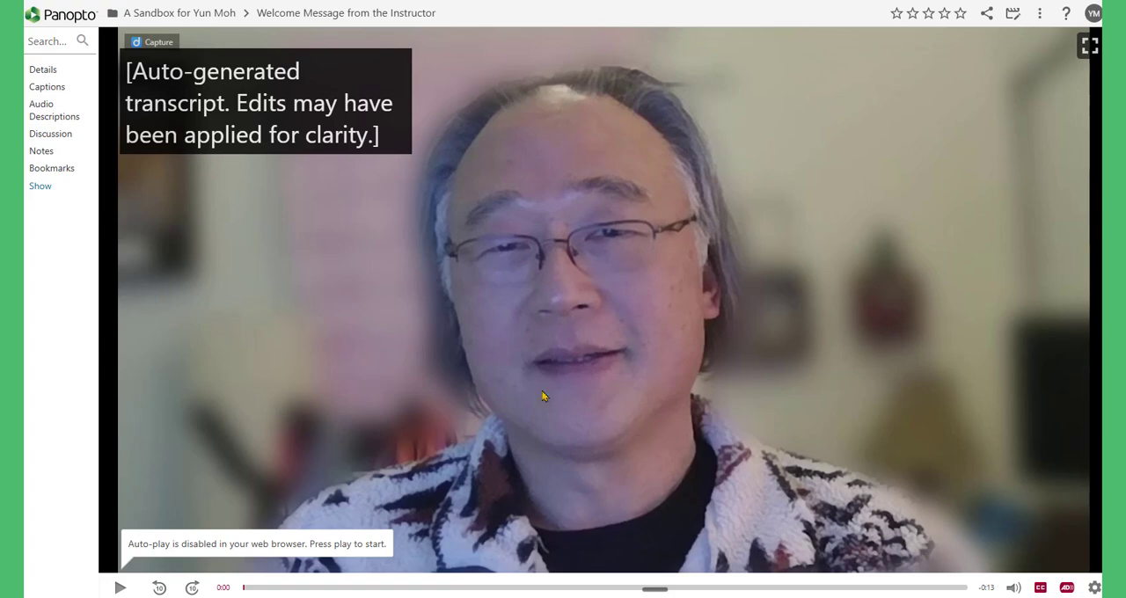
left_click(124, 591)
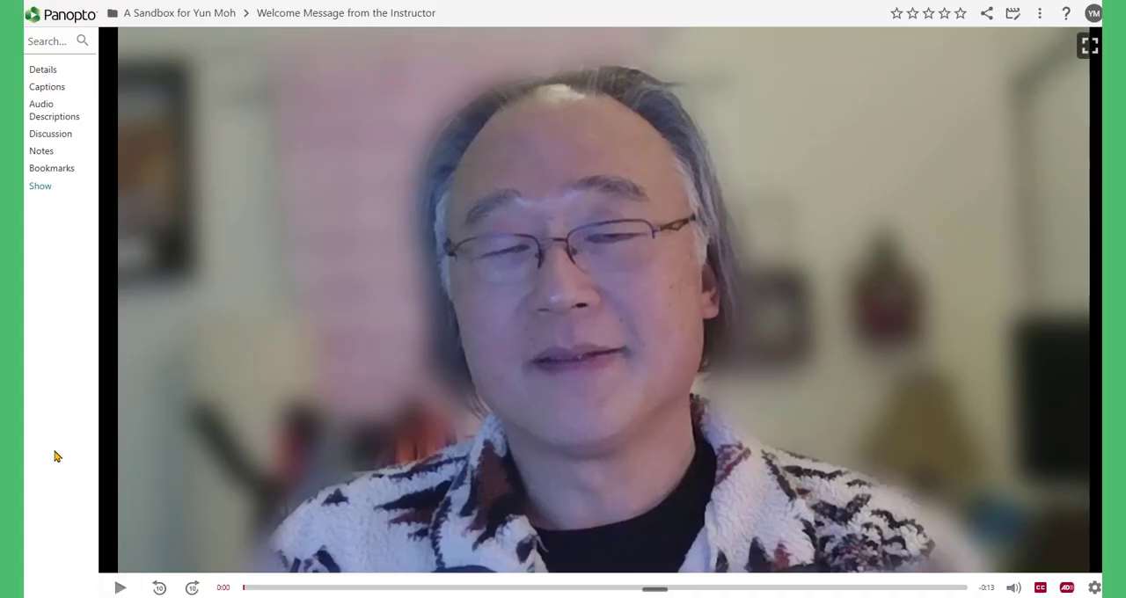
Step: Play the updated video's opening seconds to check the audio description and first caption, and pause it
left_click(120, 587)
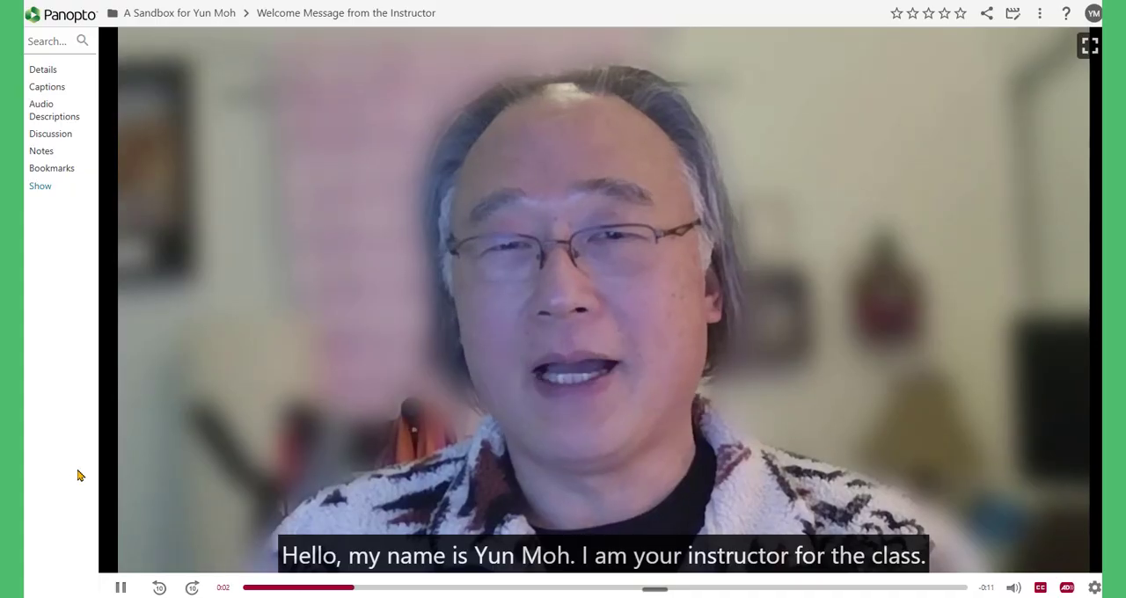
left_click(120, 587)
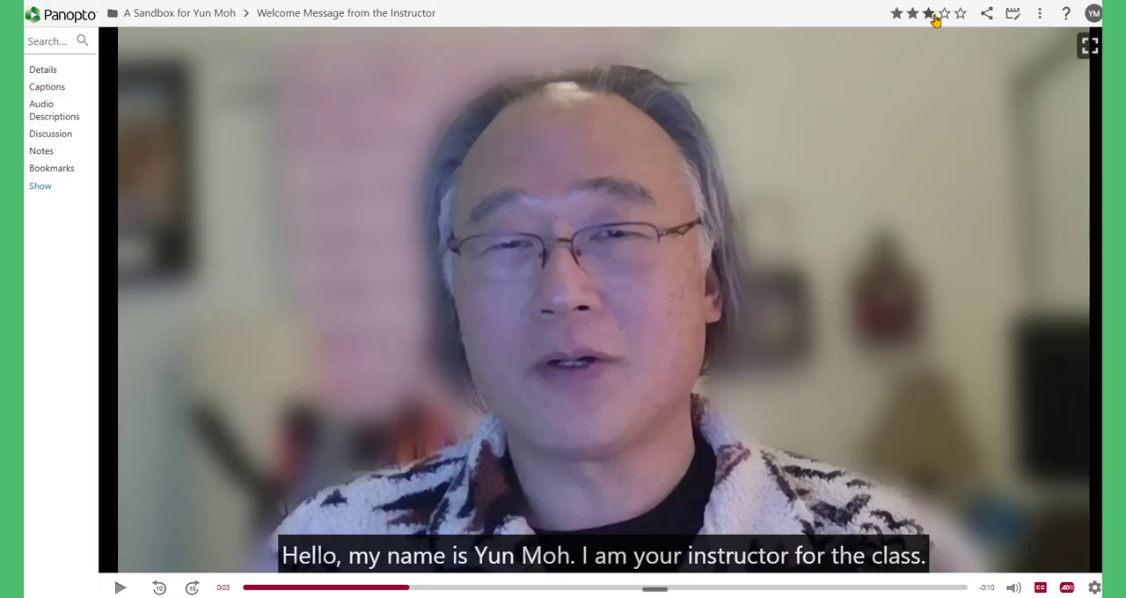
Step: Reopen the video in the editor, show its captions, and view the available options for importing captions
left_click(1016, 18)
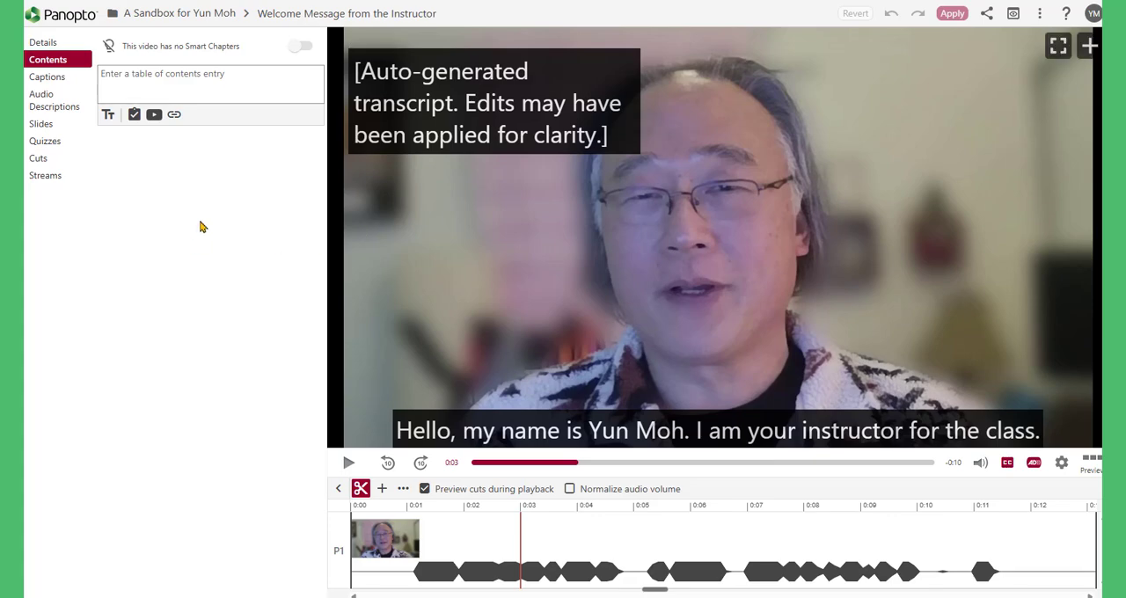
left_click(64, 83)
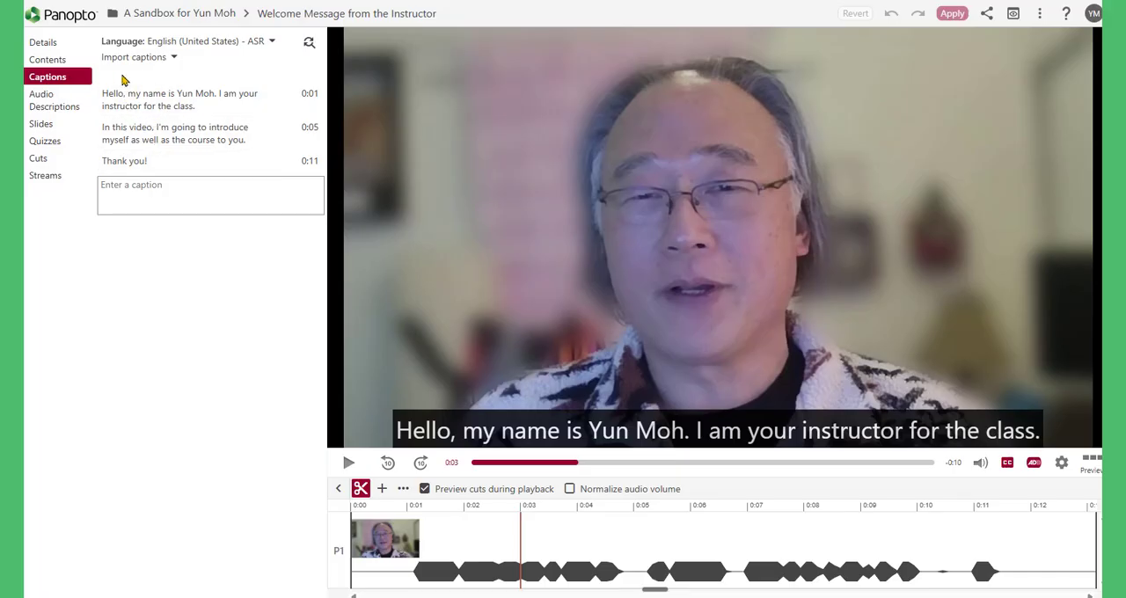
left_click(175, 58)
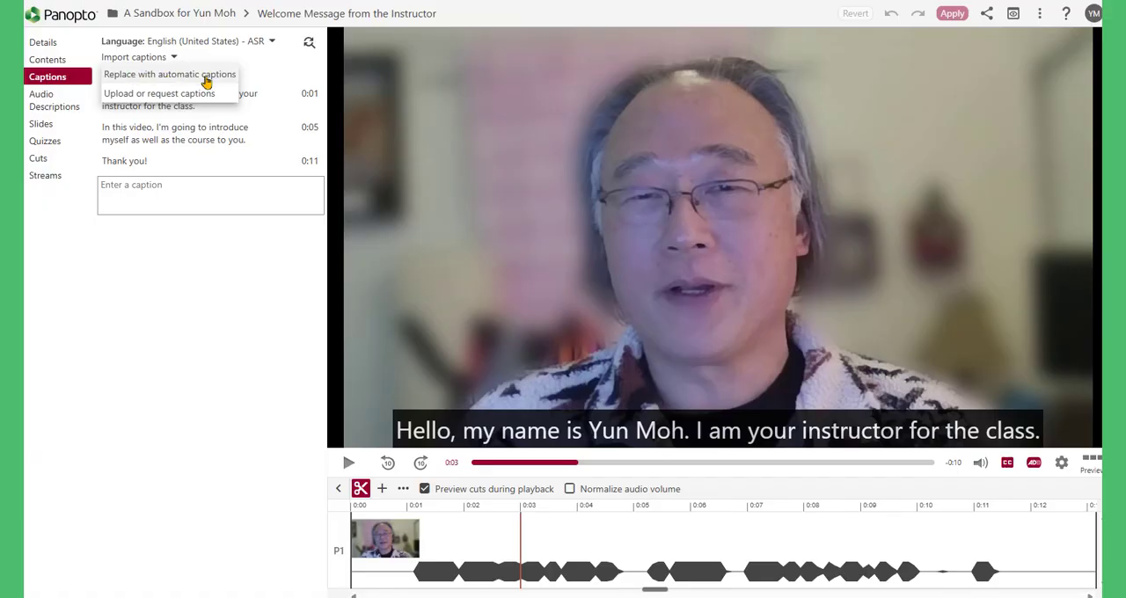
left_click(221, 260)
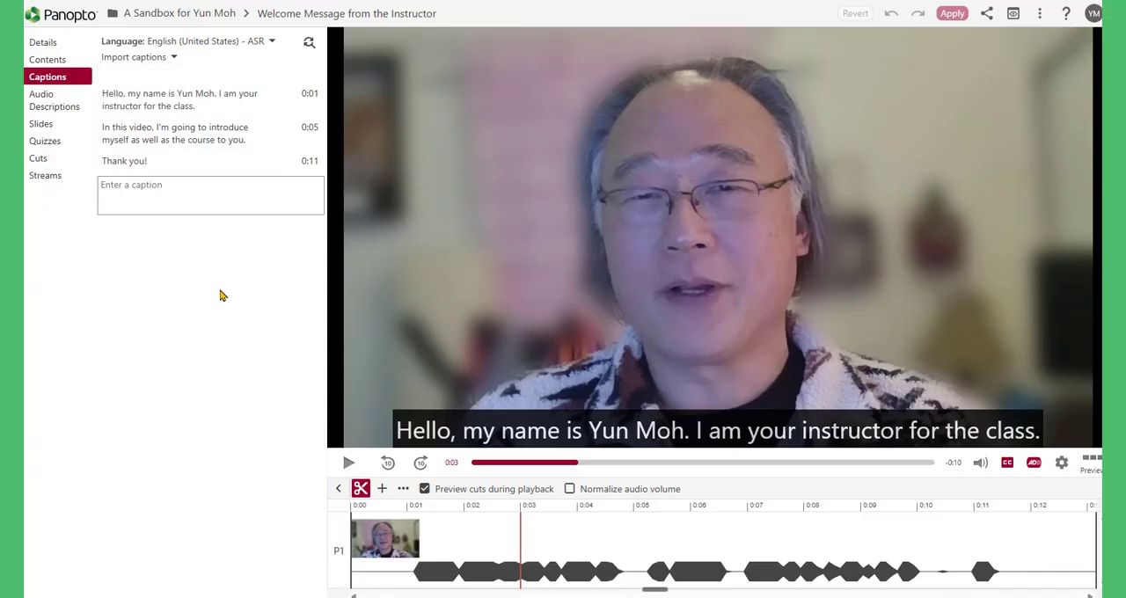
Step: Open the caption at 0:01 for text editing and leave it without entering any changes
left_click(197, 102)
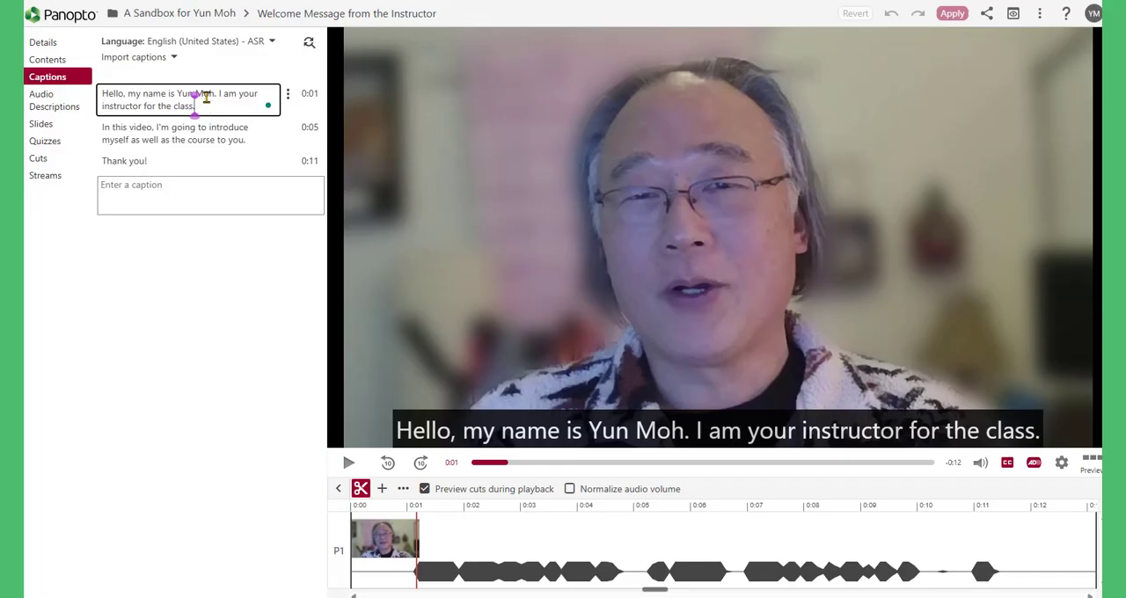
left_click(150, 98)
left_click(187, 251)
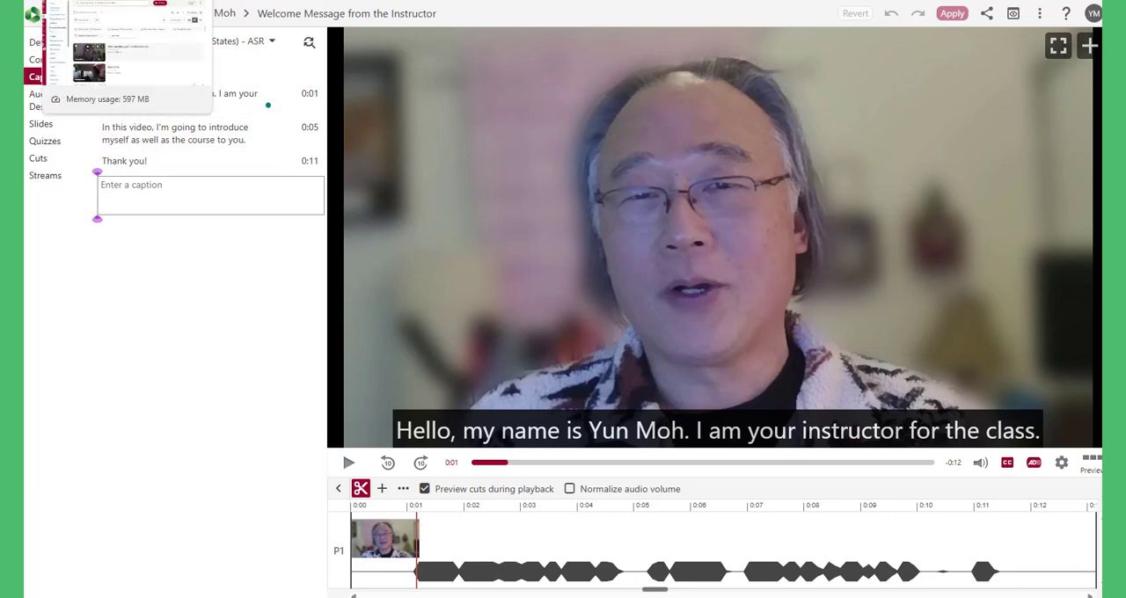
Step: Switch to the Panopto Sample Recordings page in Canvas and play the embedded welcome video
left_click(110, 0)
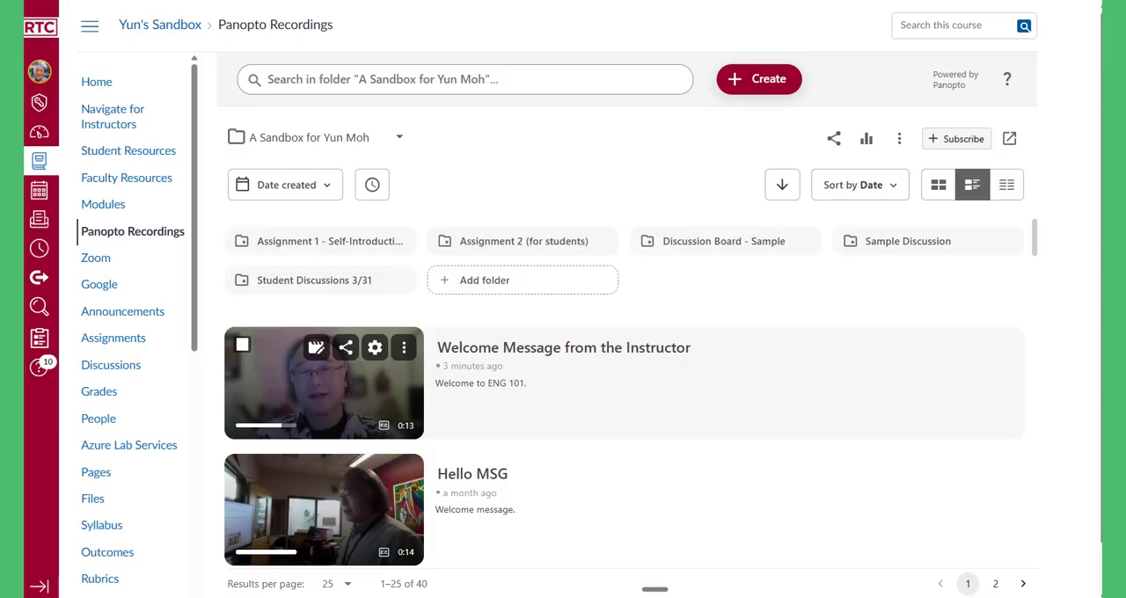
left_click(388, 1)
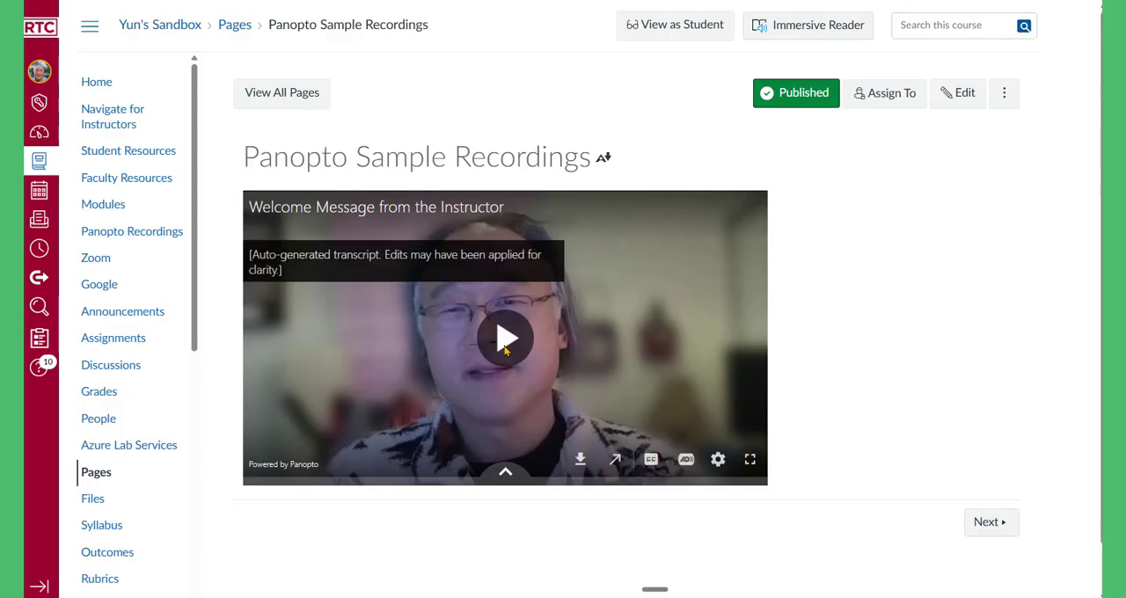
left_click(505, 343)
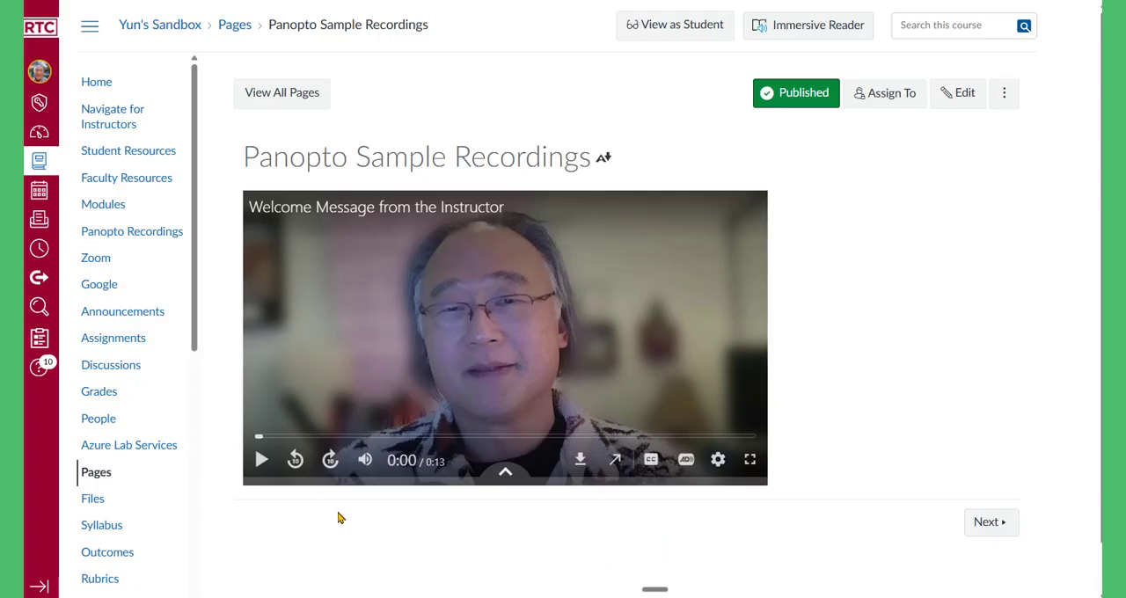
left_click(260, 468)
left_click(261, 465)
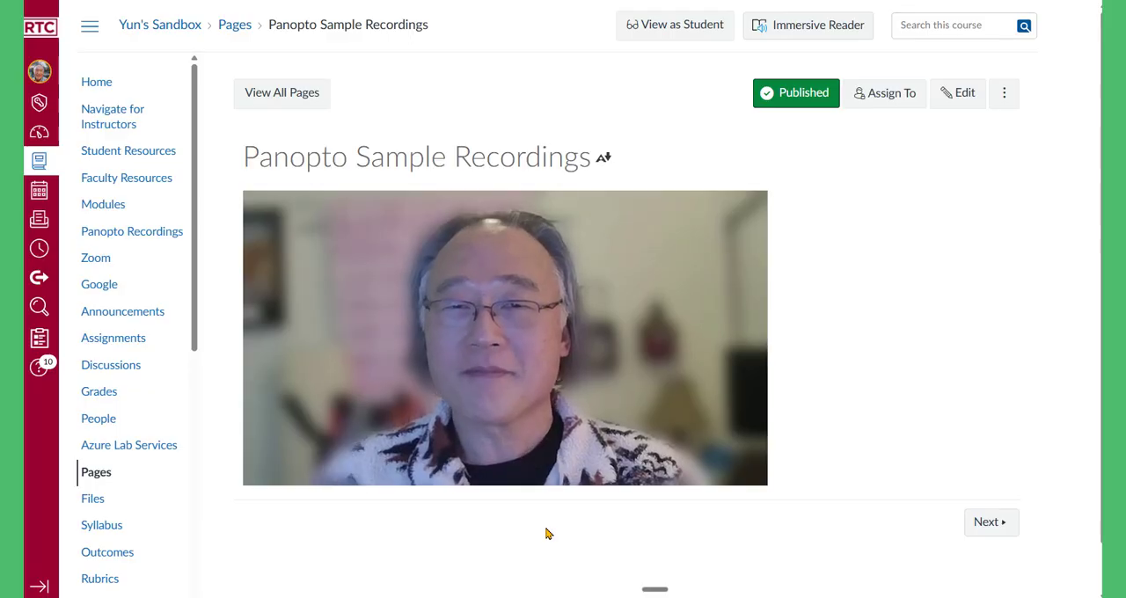
Step: Read through the recording instructions on the Your Guide to Using Panopto in Canvas page
mouse_move(471, 359)
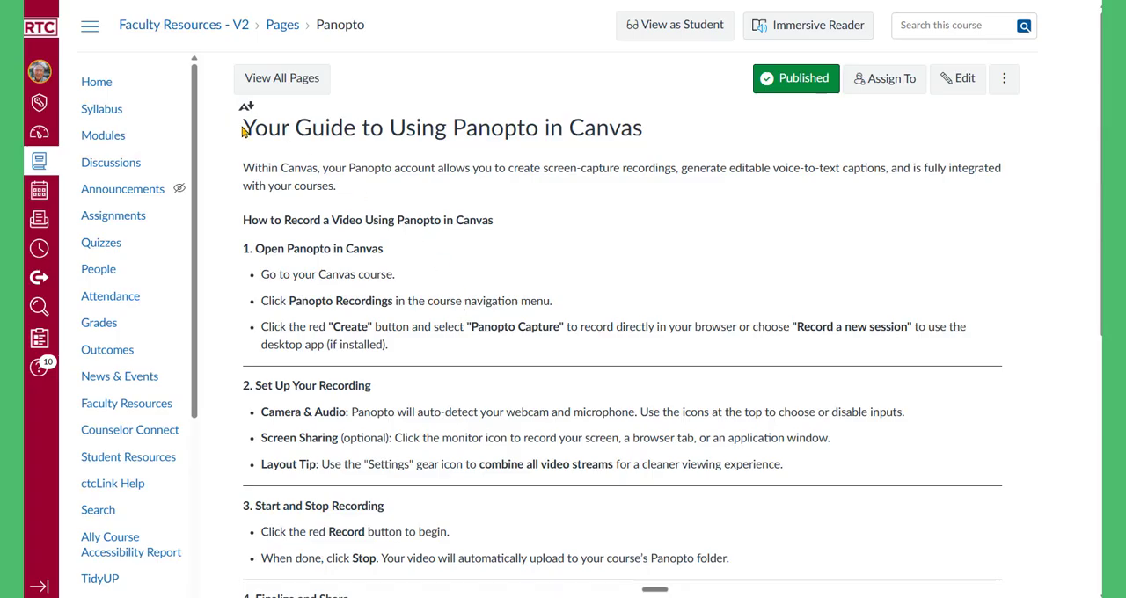
left_click_drag(245, 127, 653, 142)
left_click(573, 272)
scroll(568, 378, "down", 3)
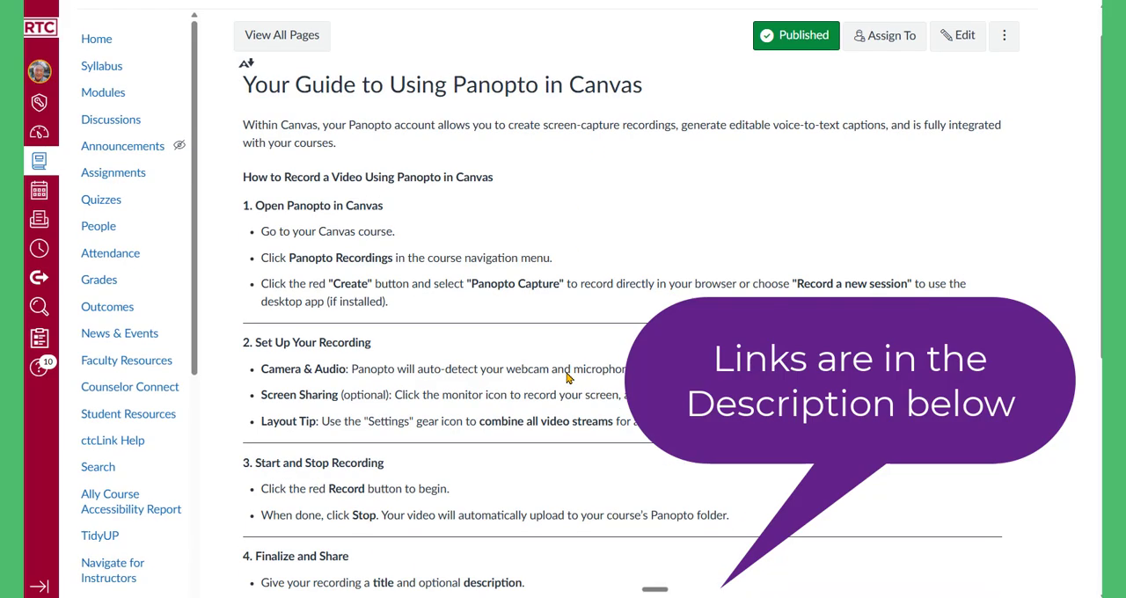
scroll(568, 379, "down", 4)
scroll(566, 352, "up", 6)
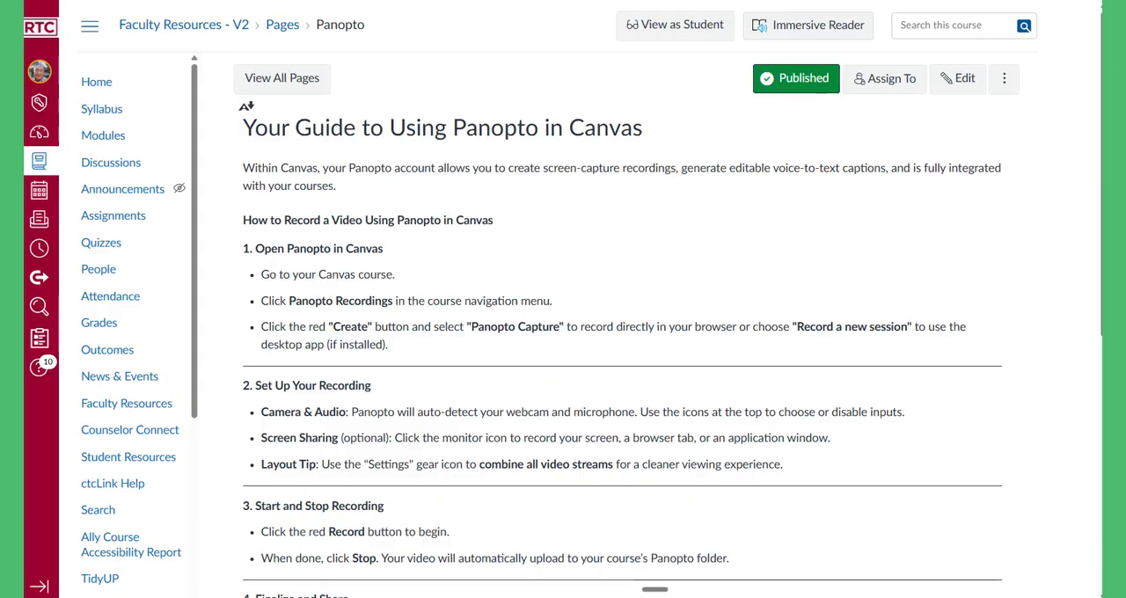
Step: Go back from the Panopto guide through the Instructional Tools page to the Faculty Resources - V2 home page
key("alt+Left")
scroll(548, 385, "up", 4)
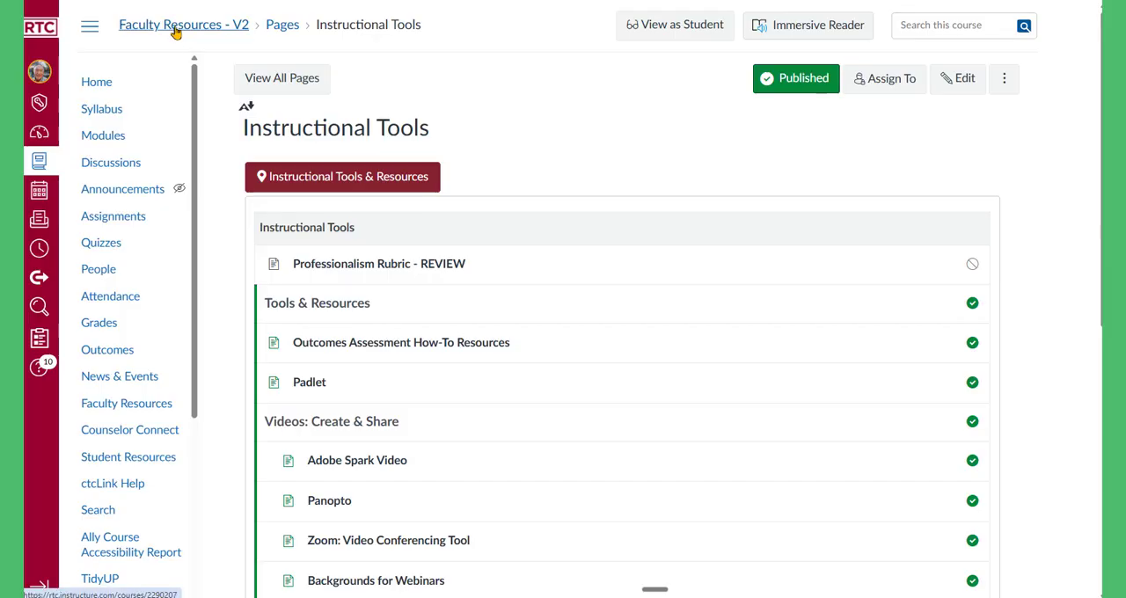
key("alt+Left")
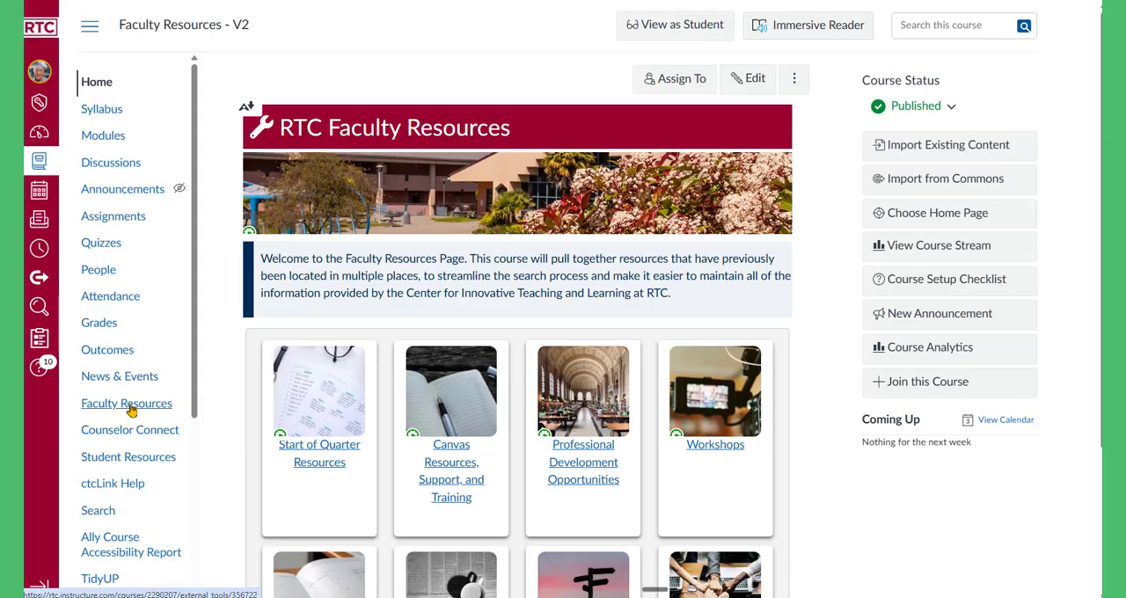
Step: Open Instructor Tools & Resources from the Faculty Resources home page and look through its Videos: Create & Share list
scroll(563, 516, "down", 2)
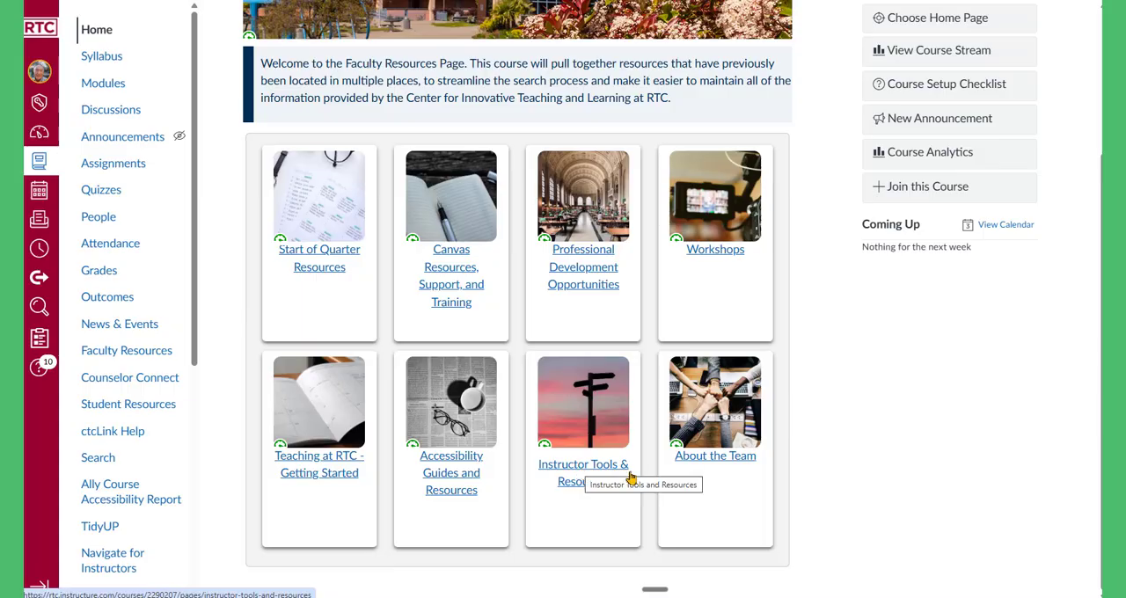
left_click(586, 467)
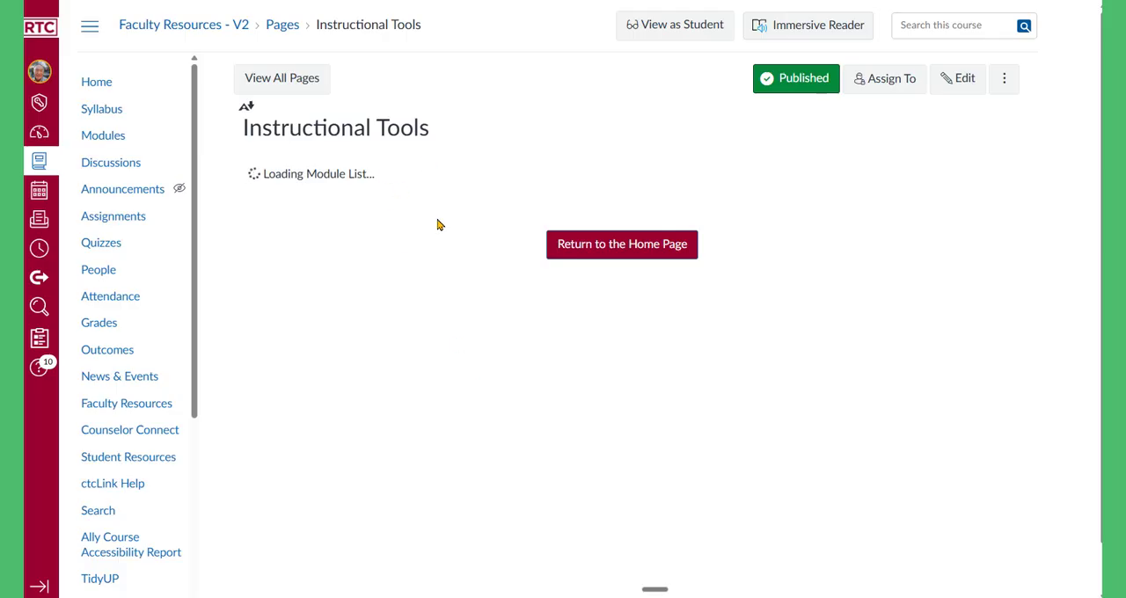
scroll(490, 393, "down", 3)
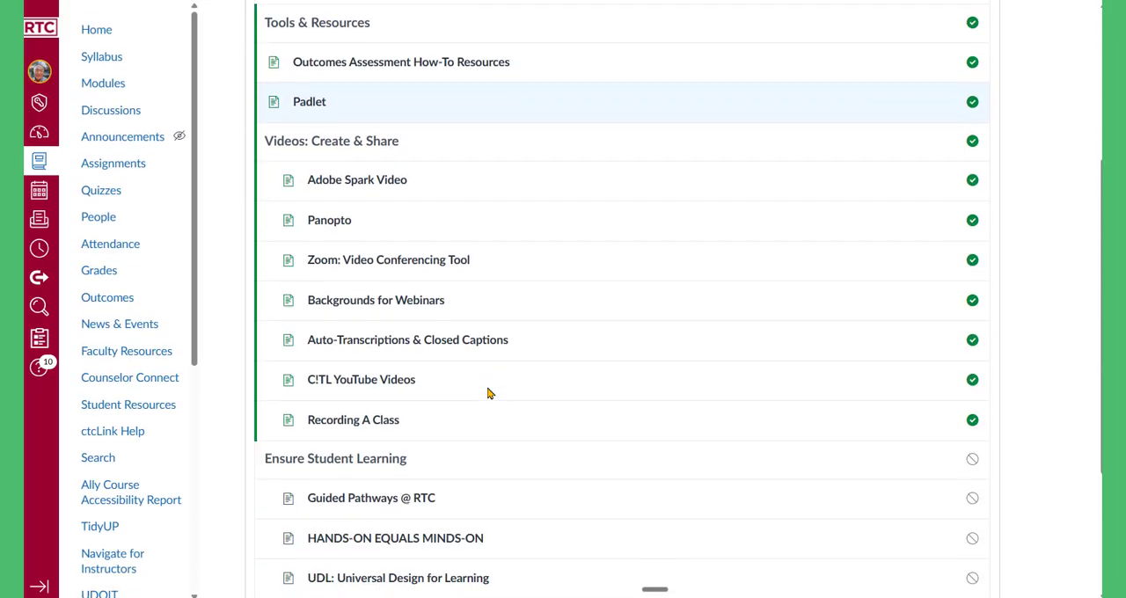
scroll(475, 387, "down", 1)
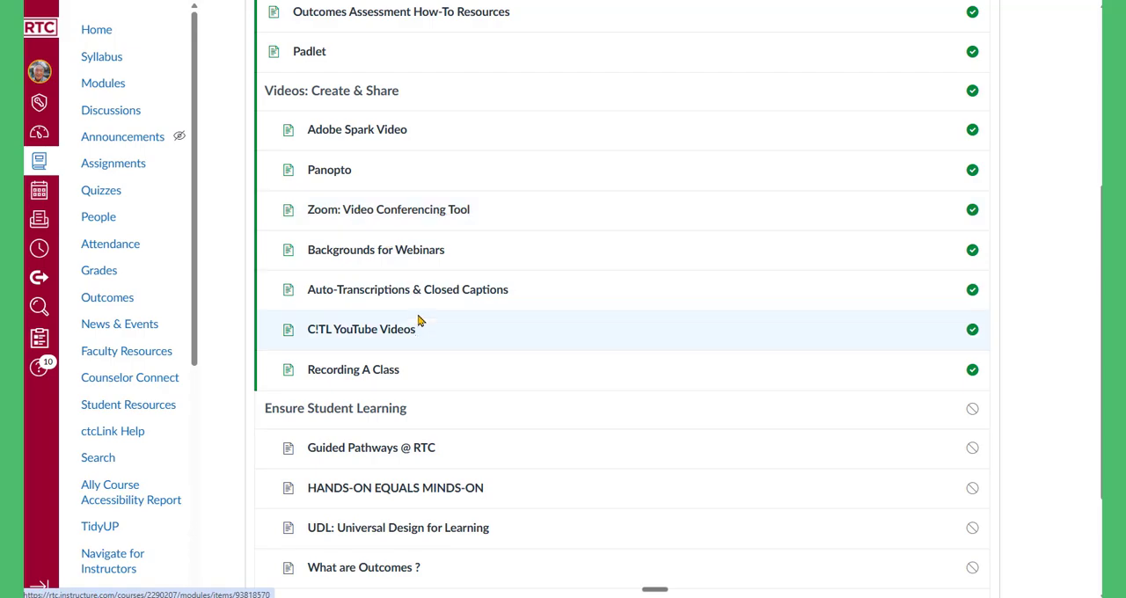